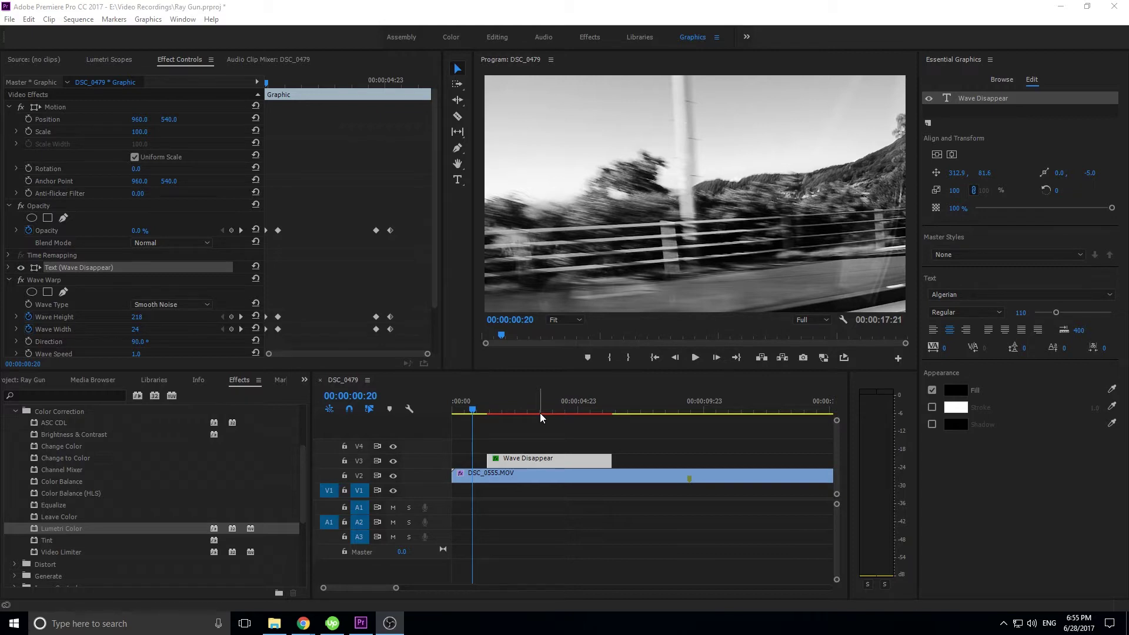
- Preview the sequence and park the playhead at 00:00:02:05 where the title begins
left_click(486, 412)
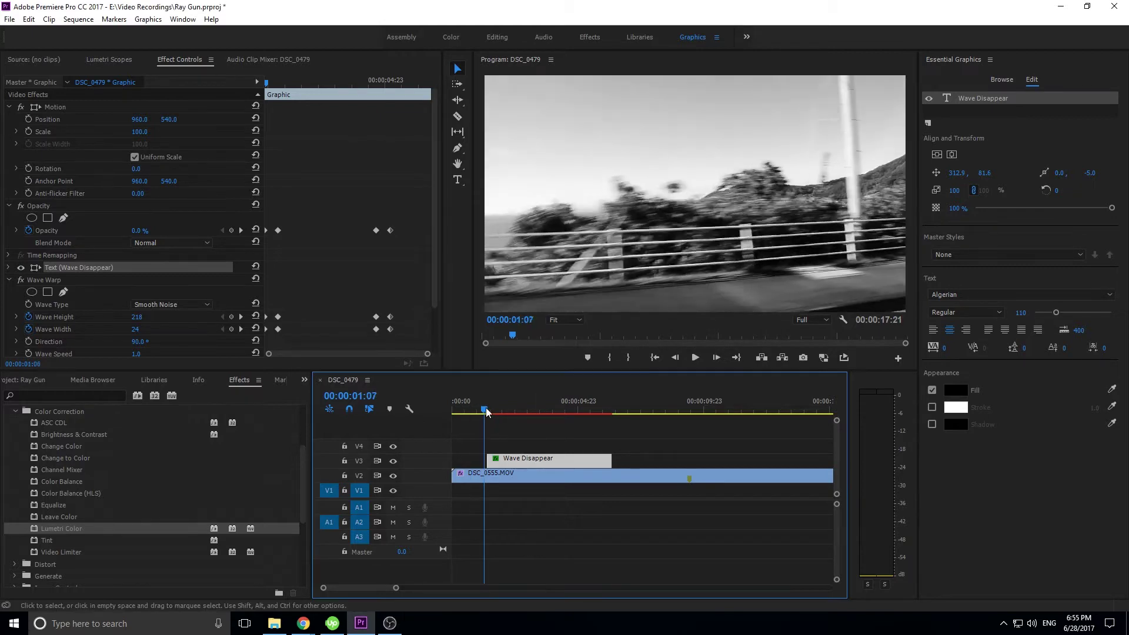
key("space")
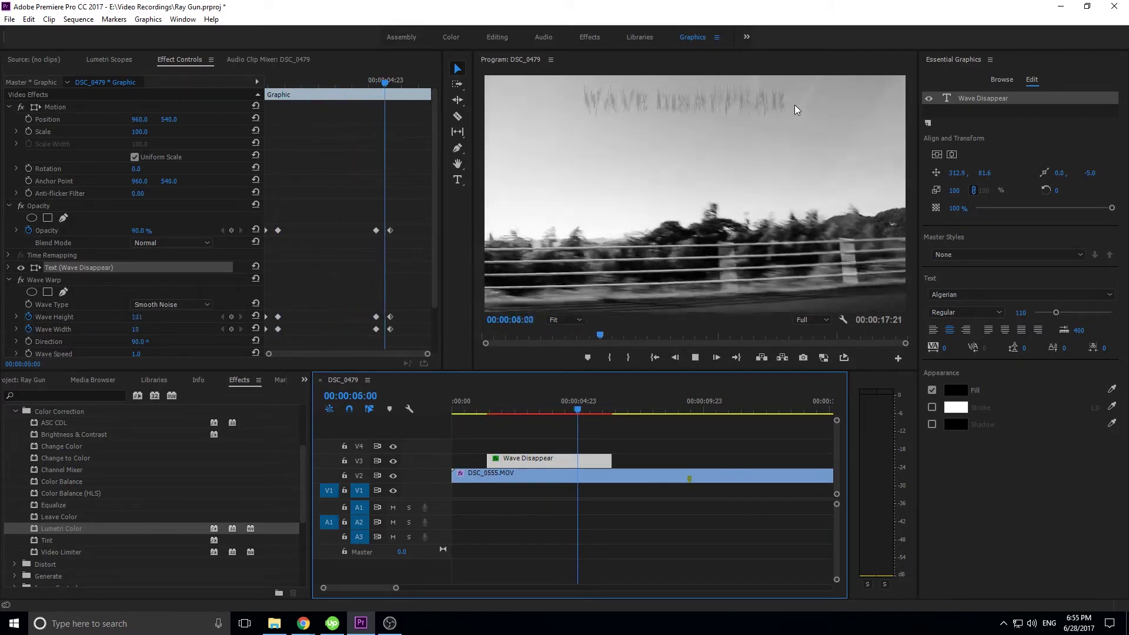
key("space")
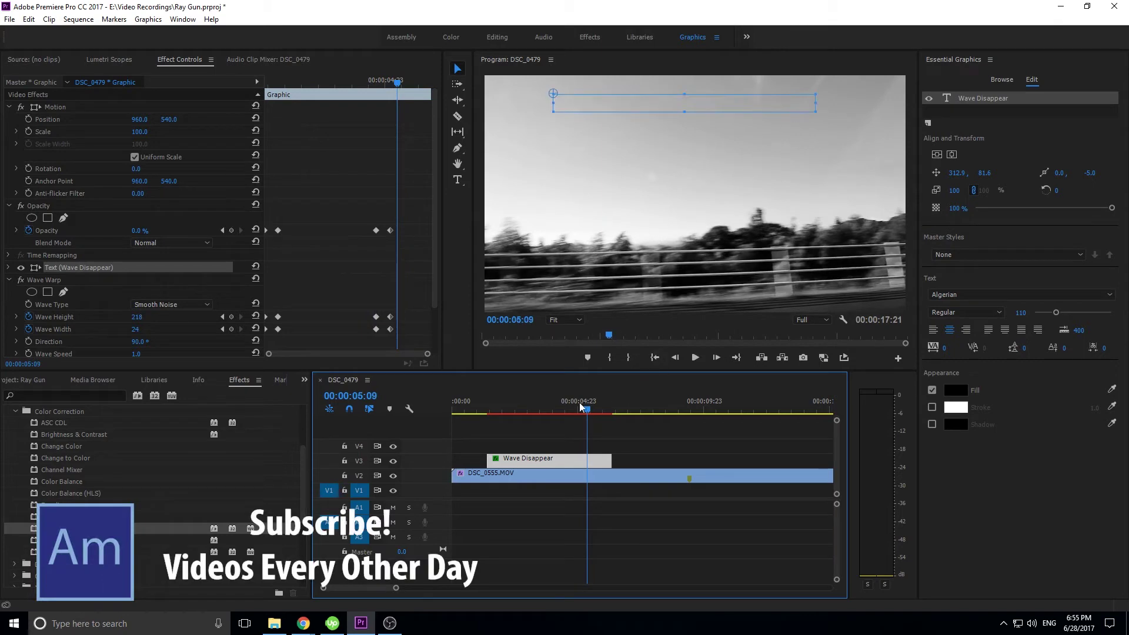
left_click_drag(537, 408, 513, 454)
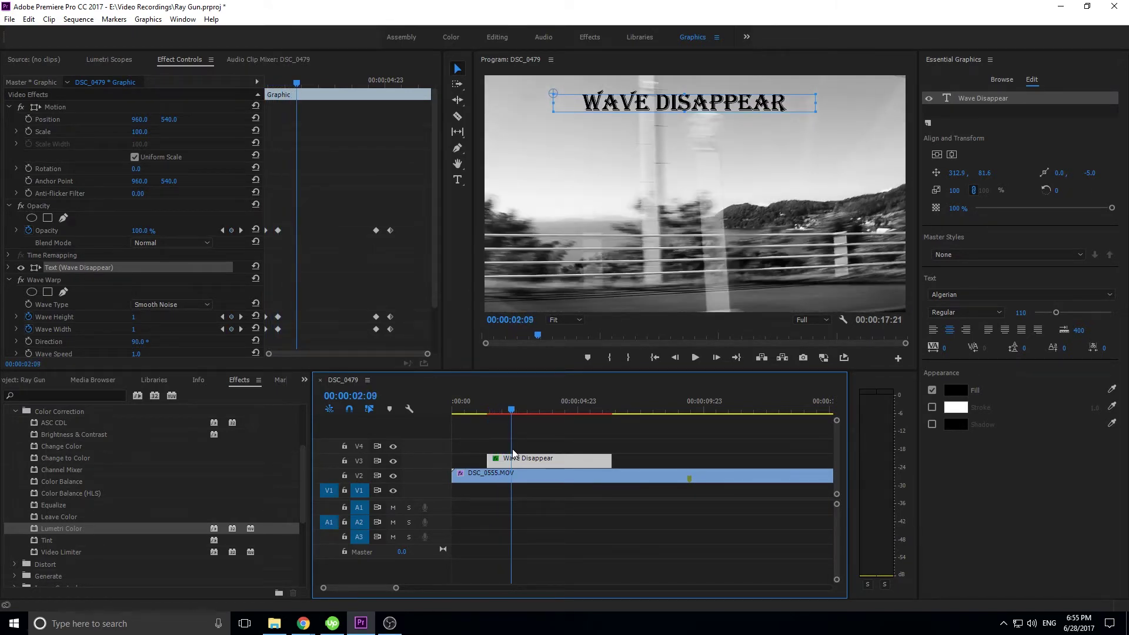
left_click_drag(513, 453, 507, 453)
- Delete the Wave Disappear title clip and draw a new text box near the top of the frame
left_click_drag(586, 506, 516, 445)
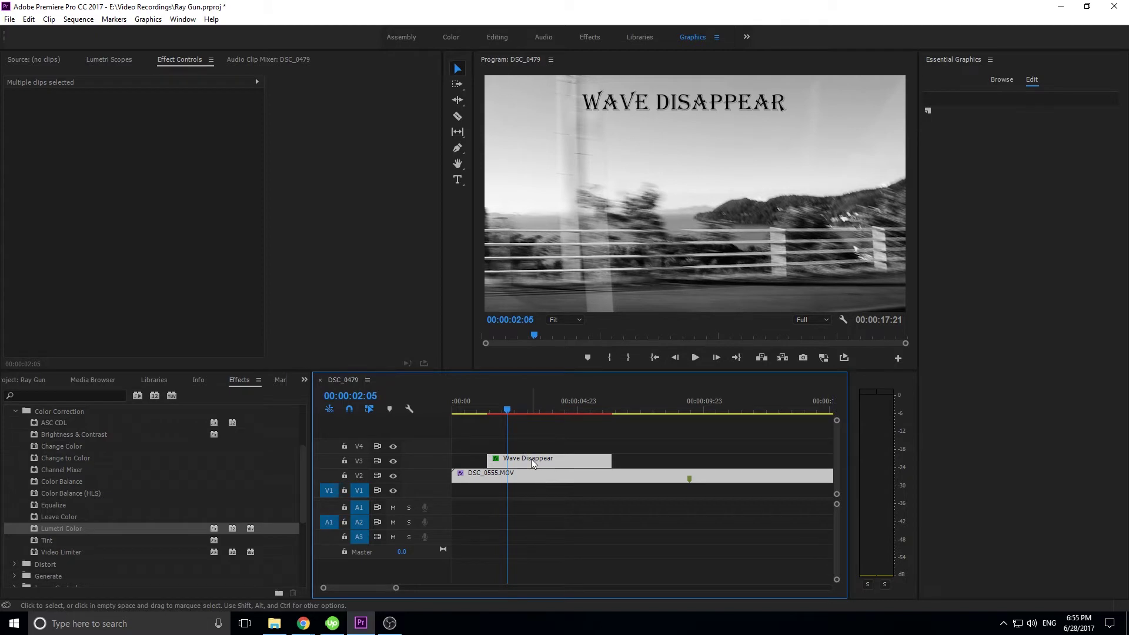
left_click(538, 448)
left_click(534, 462)
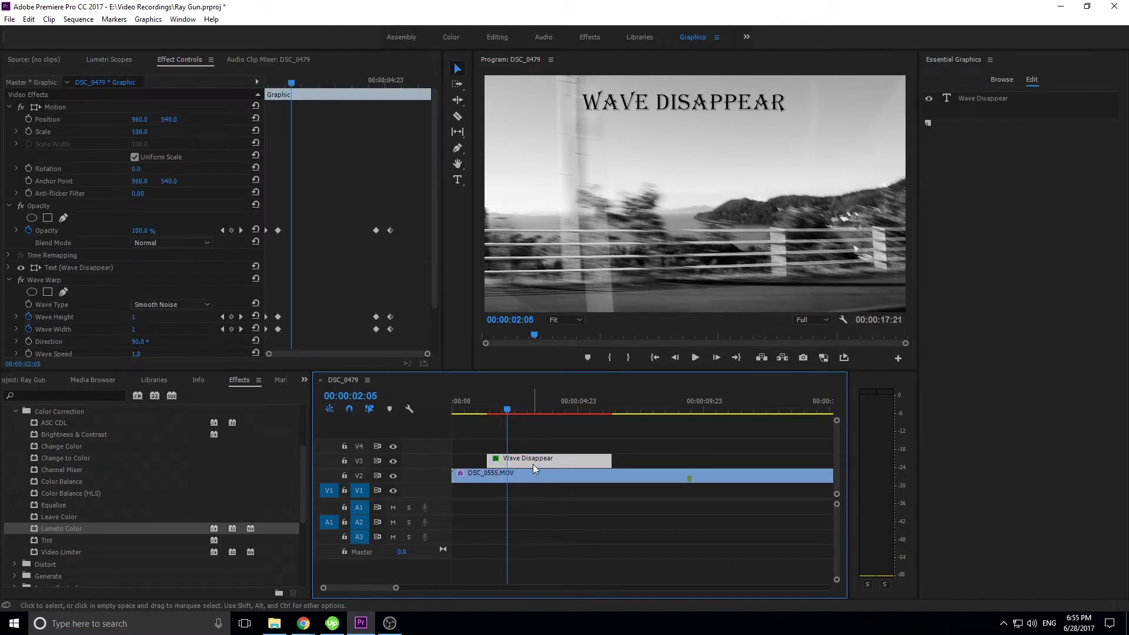
key("Delete")
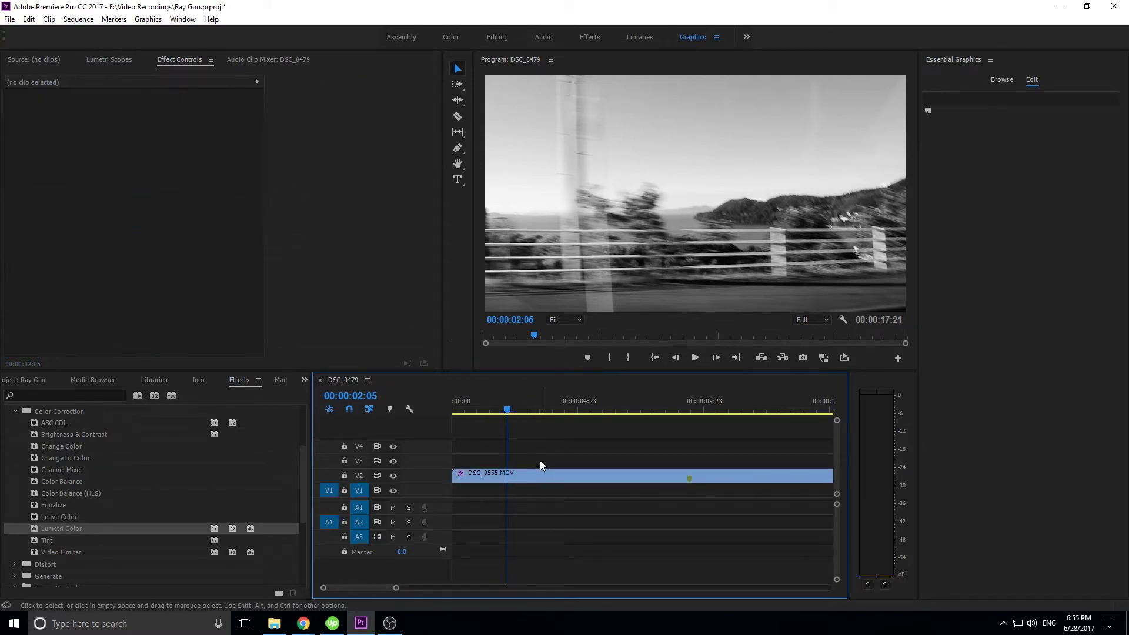
left_click(458, 179)
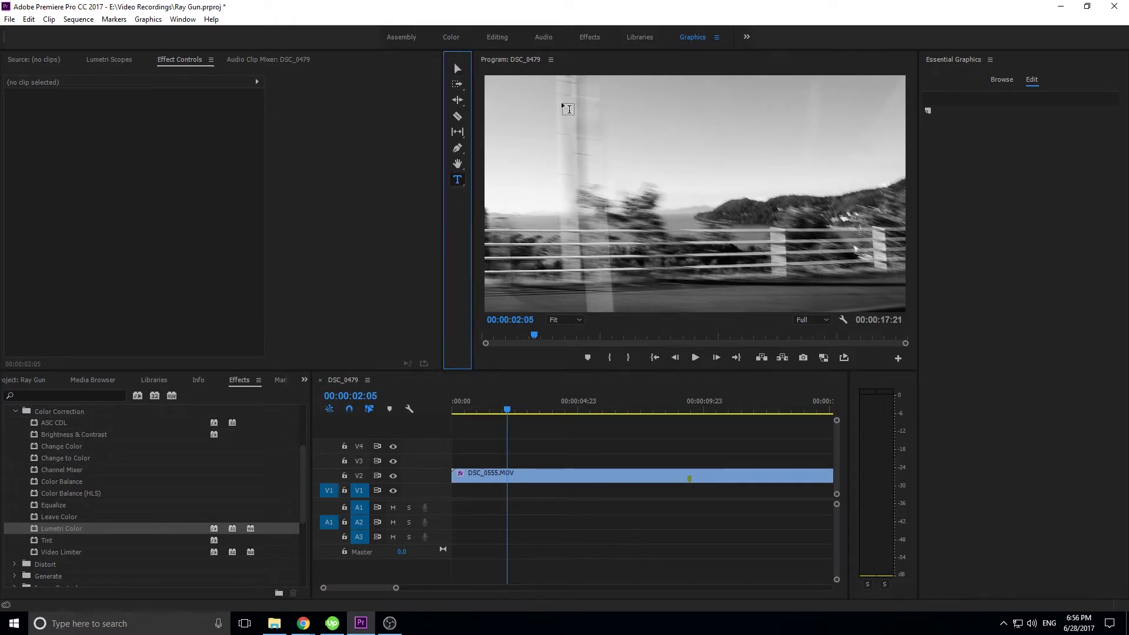
left_click_drag(540, 81, 838, 140)
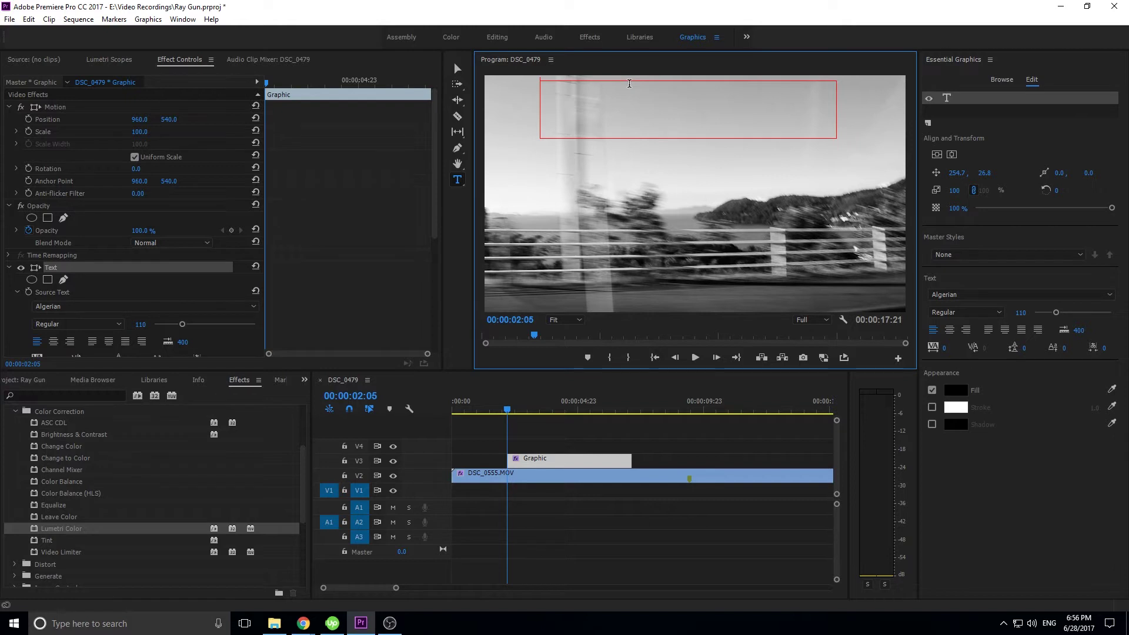
- Type 'Really Creepy' in the text box and centre-align it
type("Really Creepy")
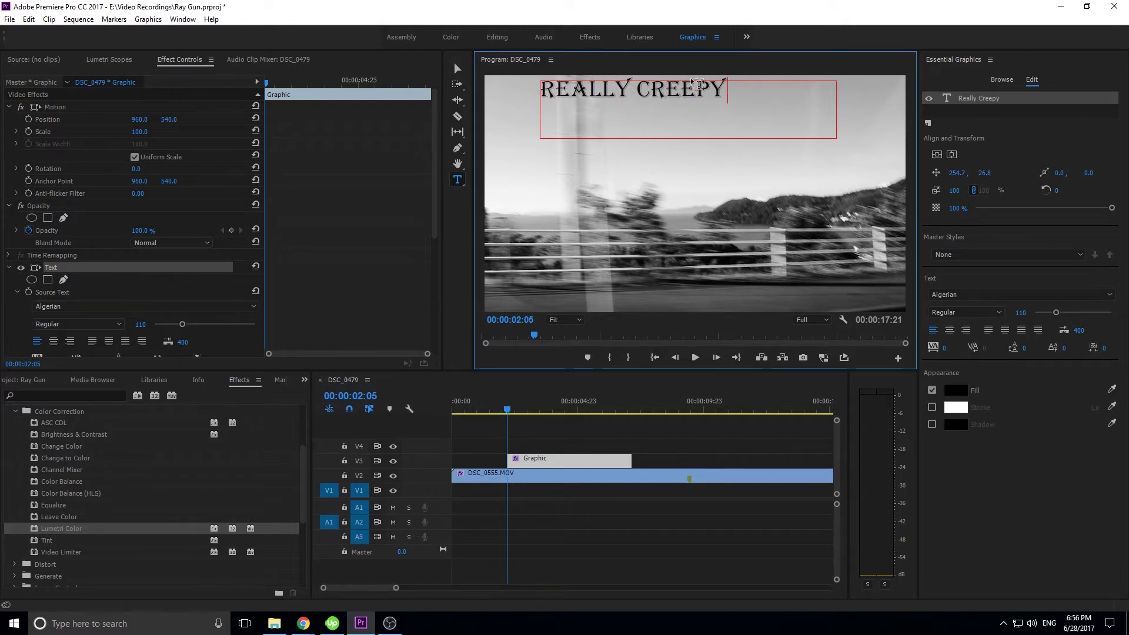
key("ctrl+a")
left_click(957, 331)
left_click(950, 330)
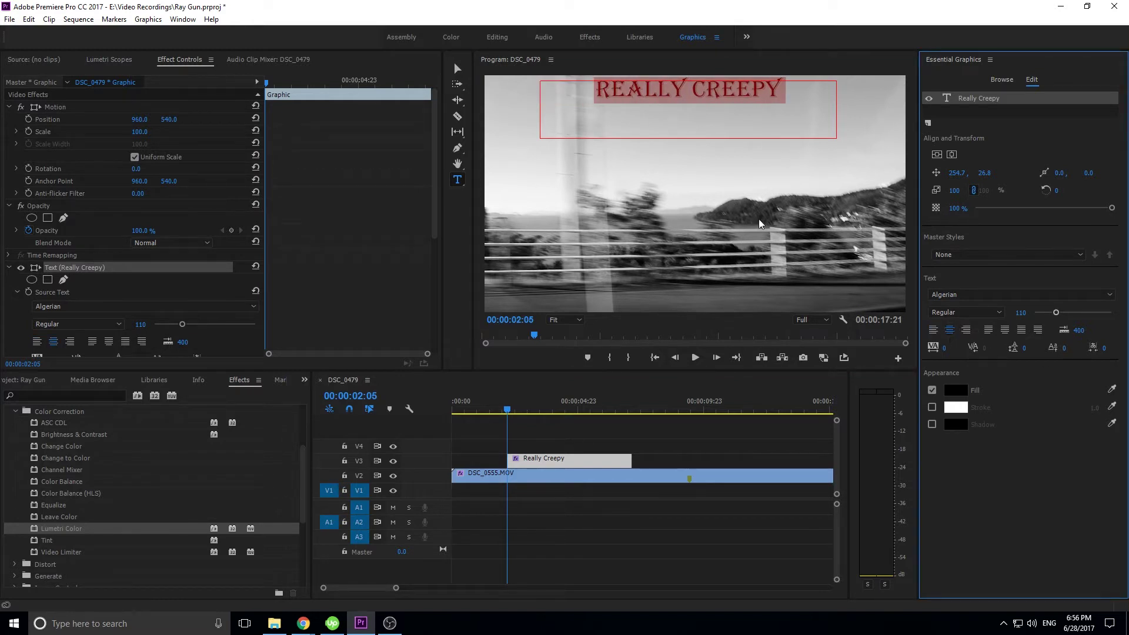
- Shrink the text box to fit the title and nudge it slightly lower in the frame
left_click(458, 69)
left_click_drag(687, 137, 691, 105)
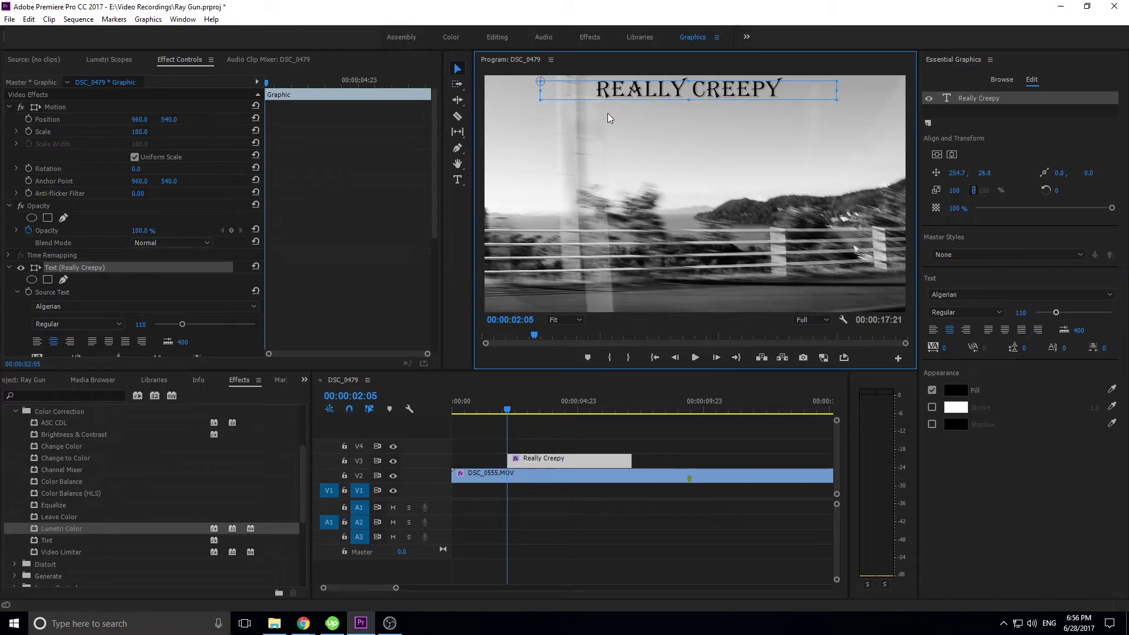
left_click_drag(734, 87, 731, 114)
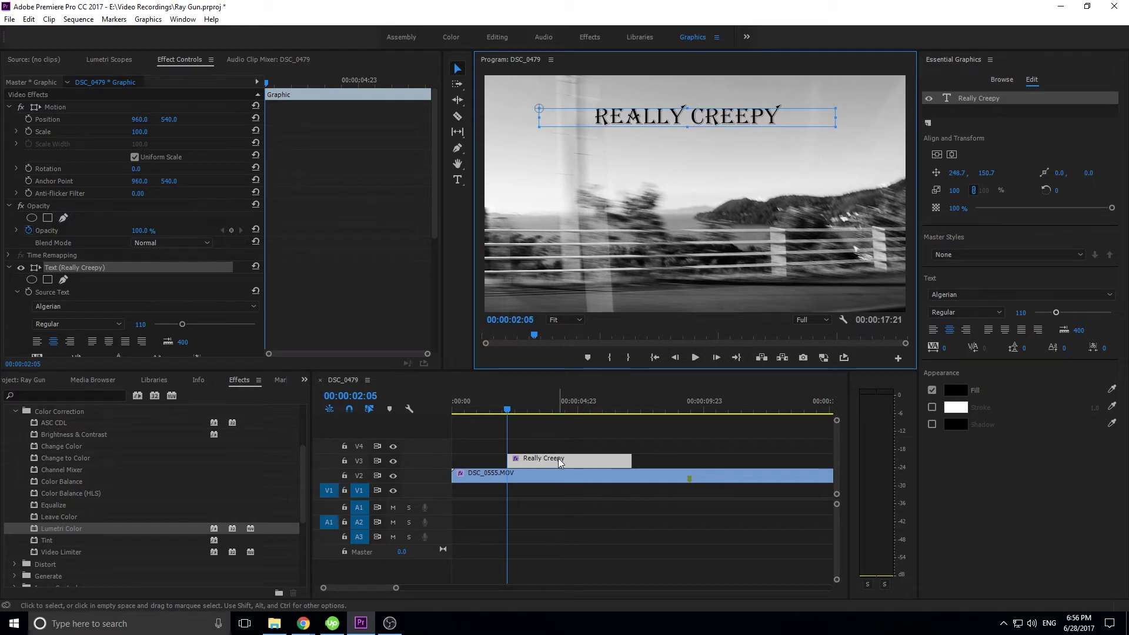
left_click(584, 466)
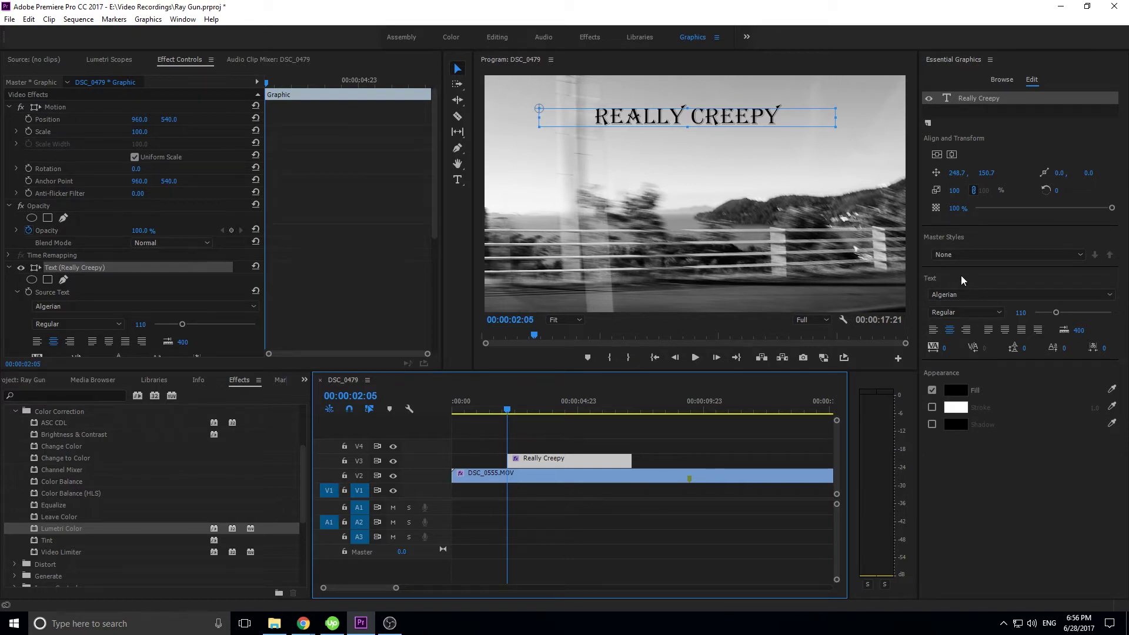
- Search Effects for 'wave war' and drop Wave Warp onto the Really Creepy clip on V3
scroll(80, 426, "up", 3)
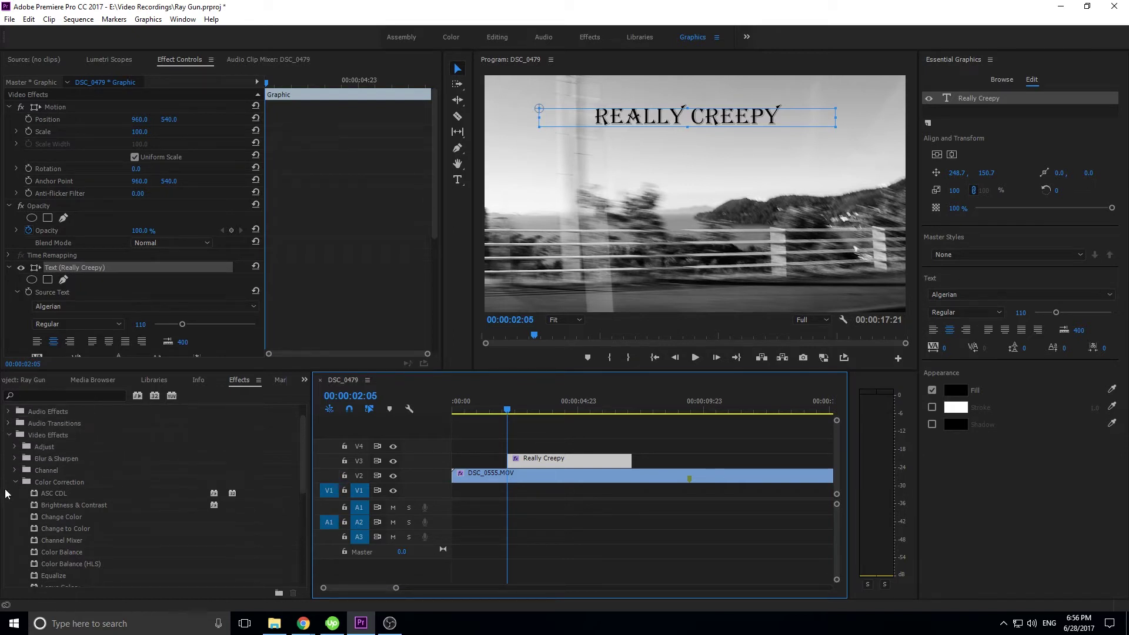
left_click(14, 482)
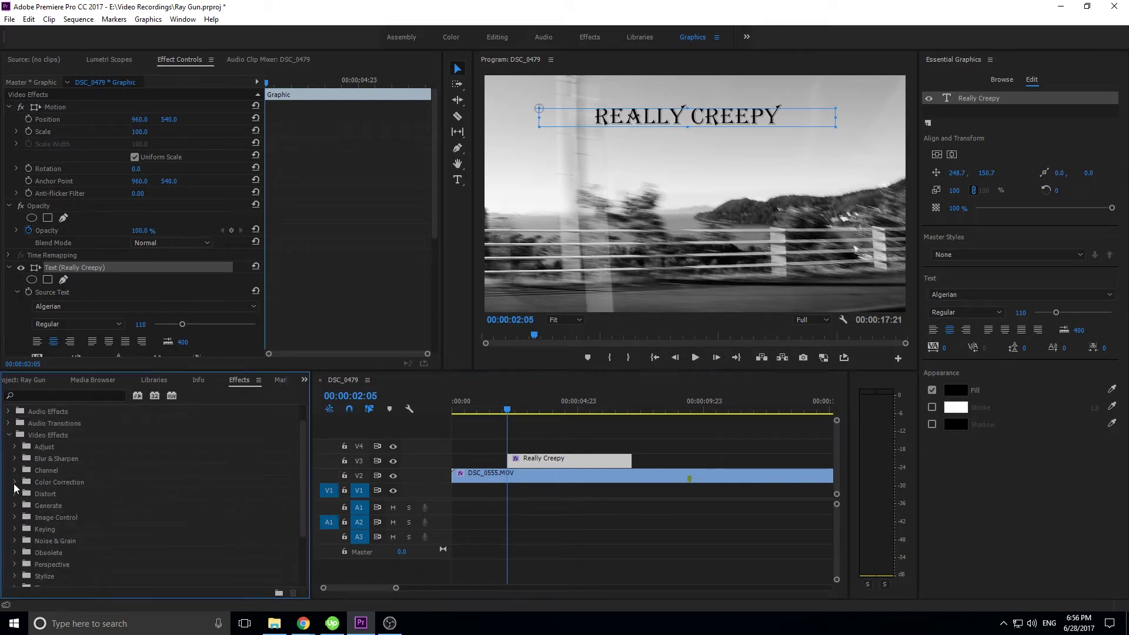
left_click(37, 397)
type("w")
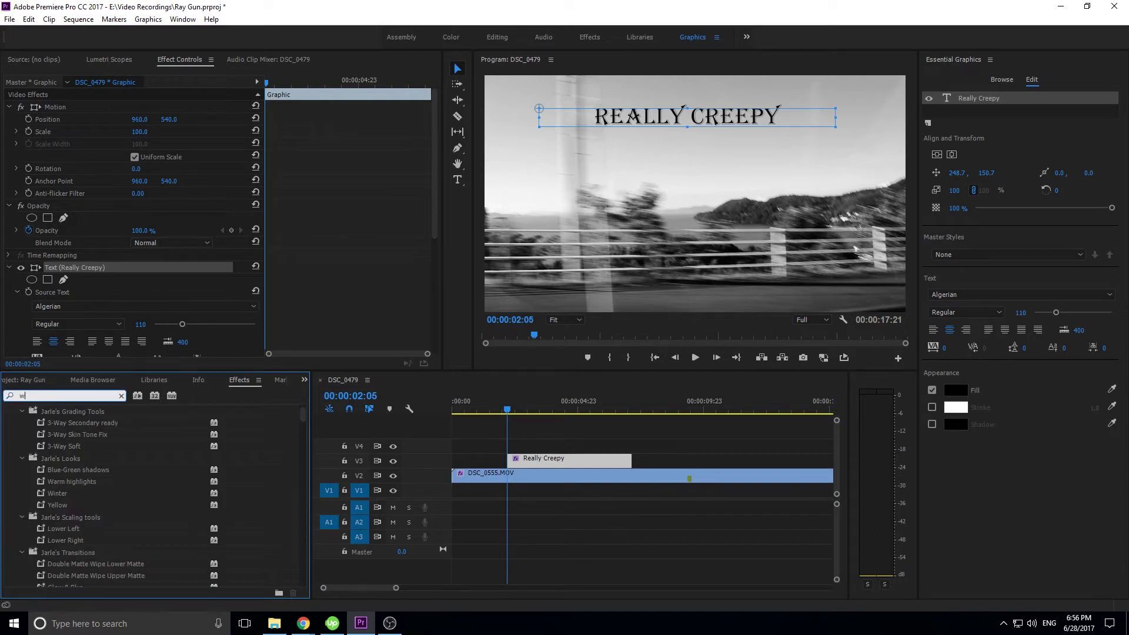
type("ave warp")
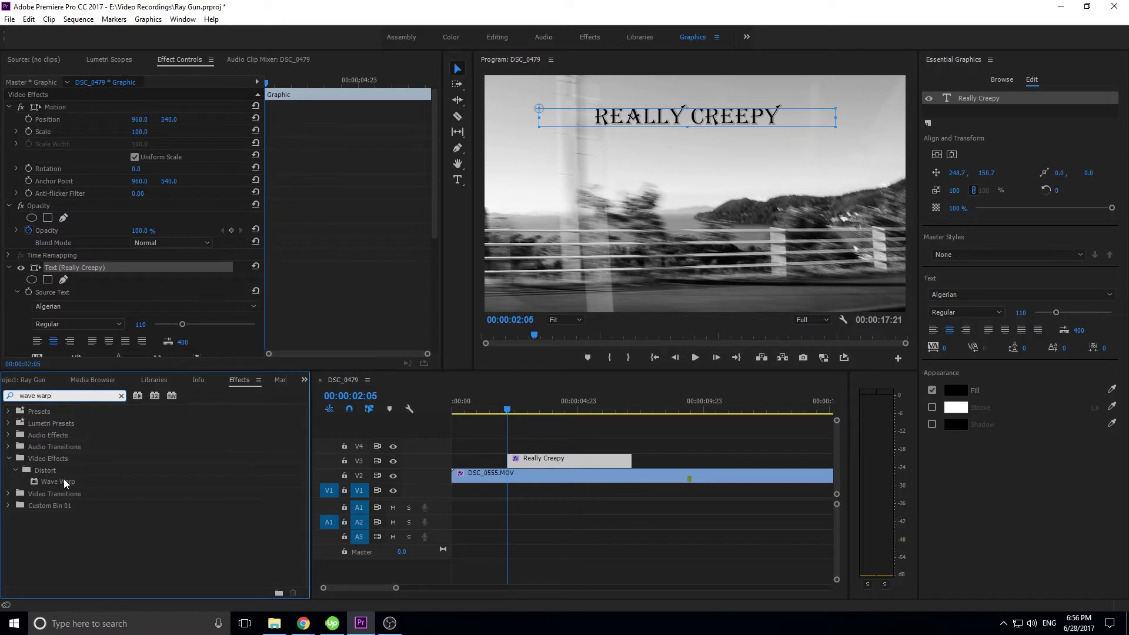
mouse_move(61, 481)
left_mouse_down()
mouse_move(434, 453)
mouse_move(546, 460)
left_mouse_up()
scroll(177, 265, "down", 2)
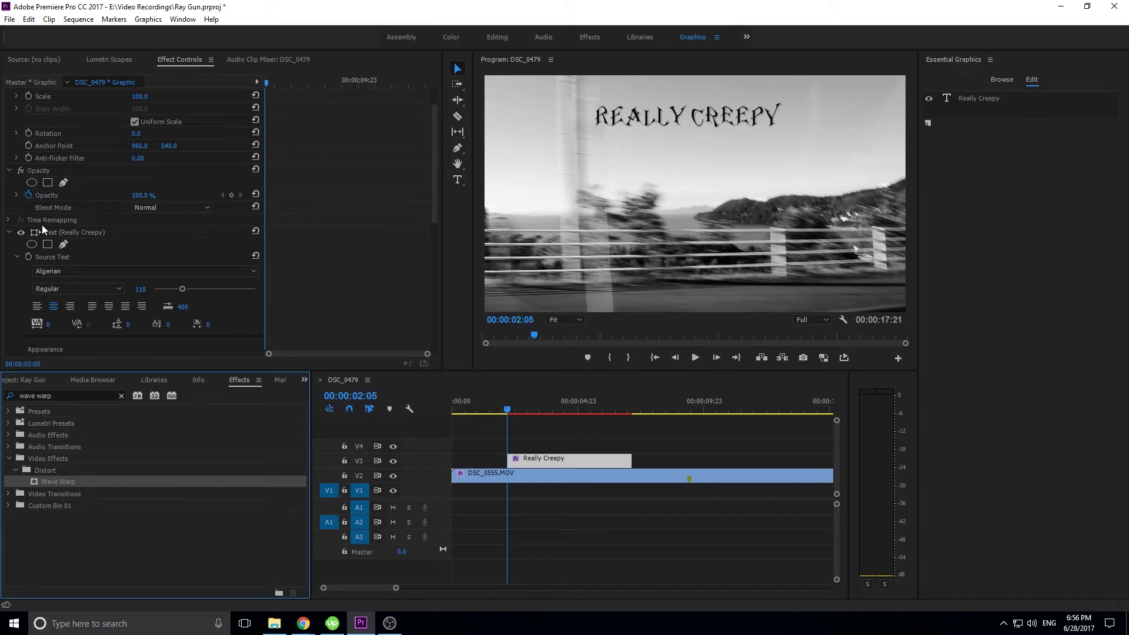
- Set Wave Warp's Wave Height and Wave Width both to 1
left_click(9, 232)
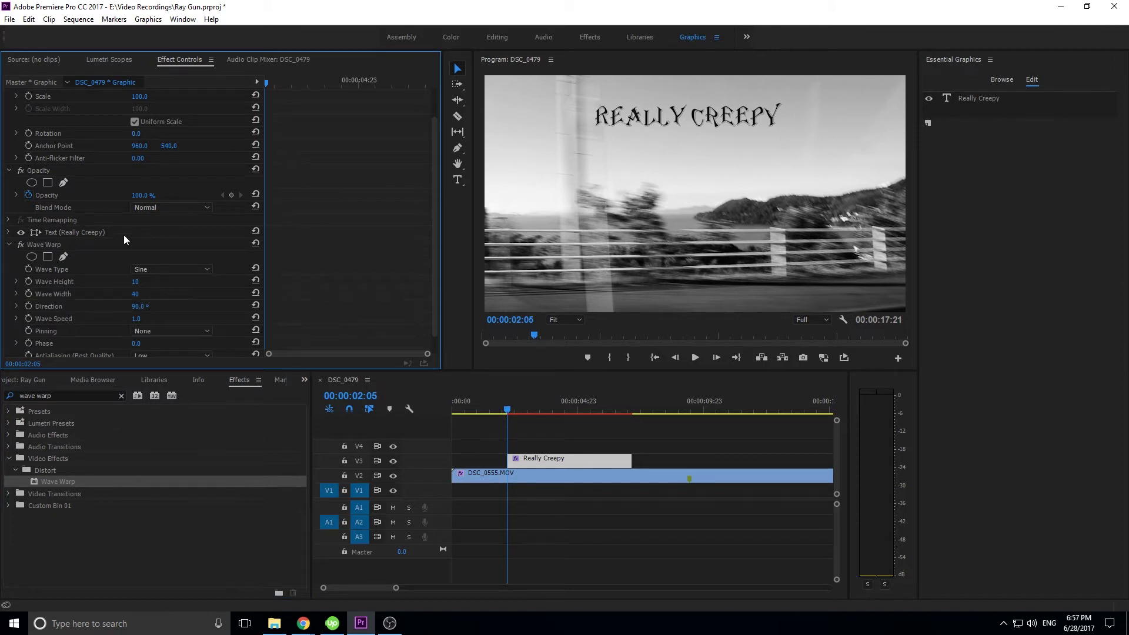
scroll(203, 147, "down", 1)
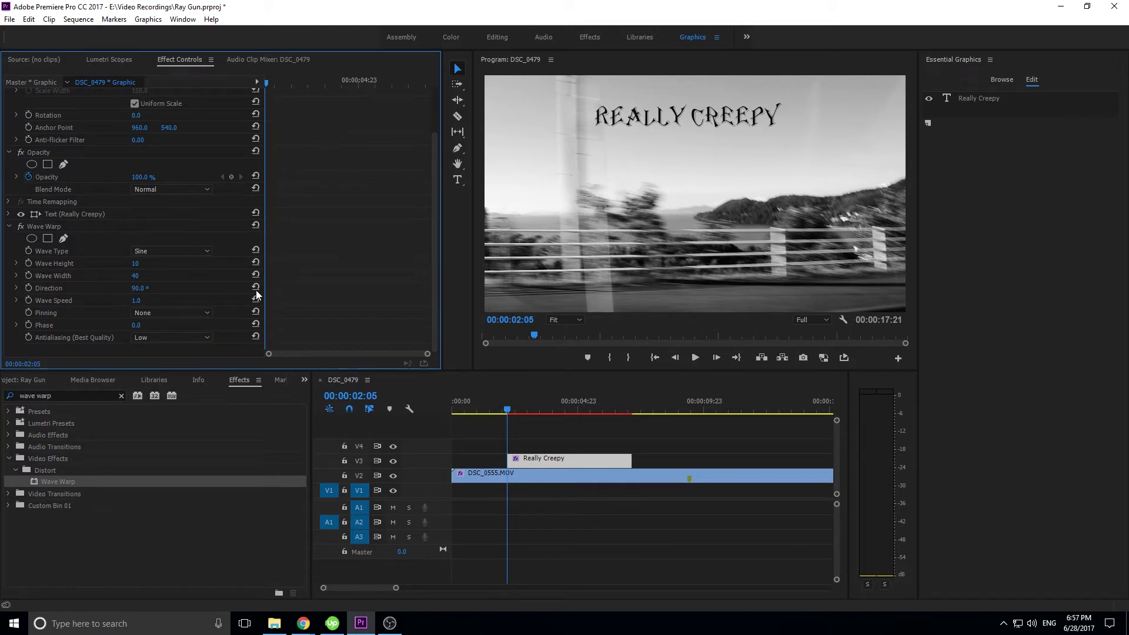
left_click(145, 260)
type("1")
left_click(144, 276)
type("1")
key("Return")
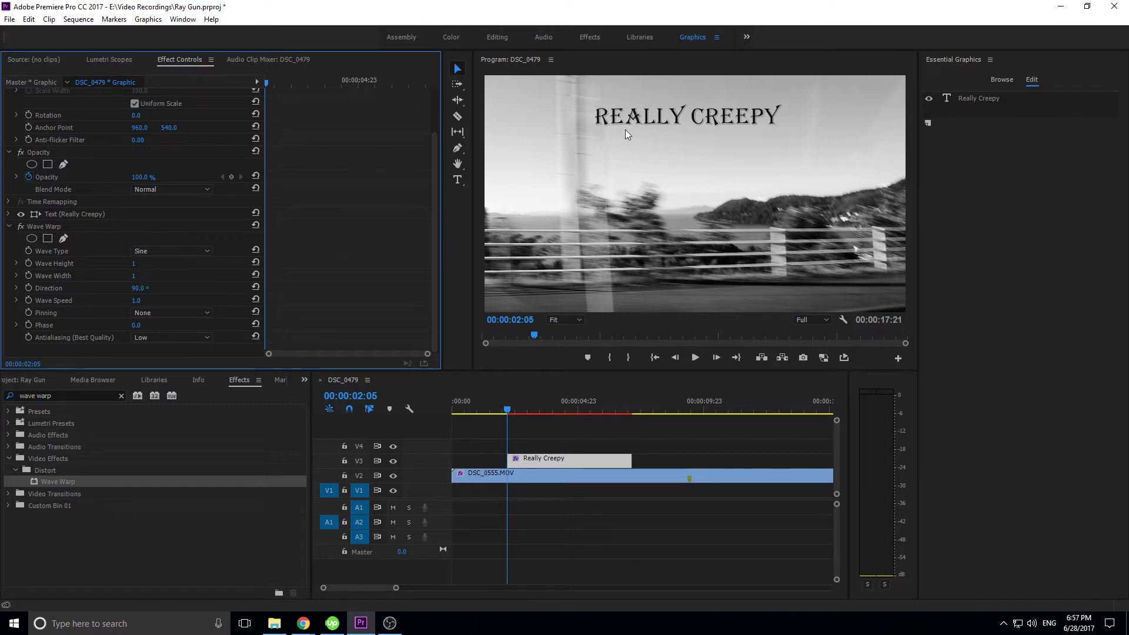
- Keyframe Wave Height and Wave Width at 00:00:02:05, then step the playhead forward five frames
left_click(31, 263)
left_click(32, 275)
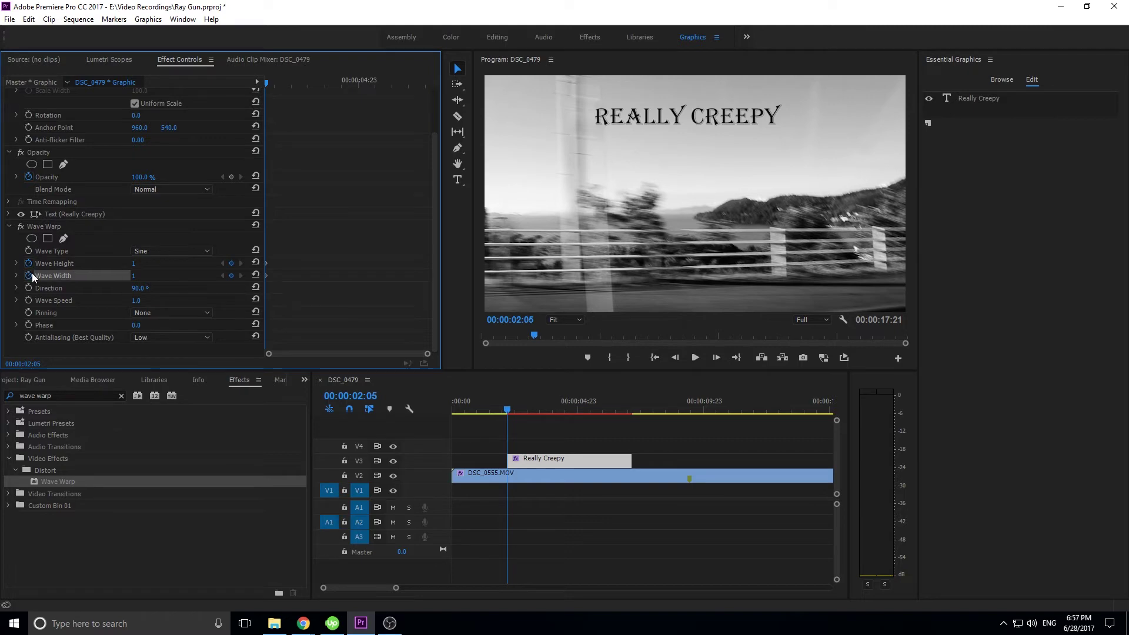
left_click(719, 357)
left_click(719, 358)
left_click(717, 357)
left_click(717, 357)
left_click(717, 357)
left_click(717, 358)
left_click(717, 357)
left_click(717, 357)
left_click(717, 357)
left_click(717, 357)
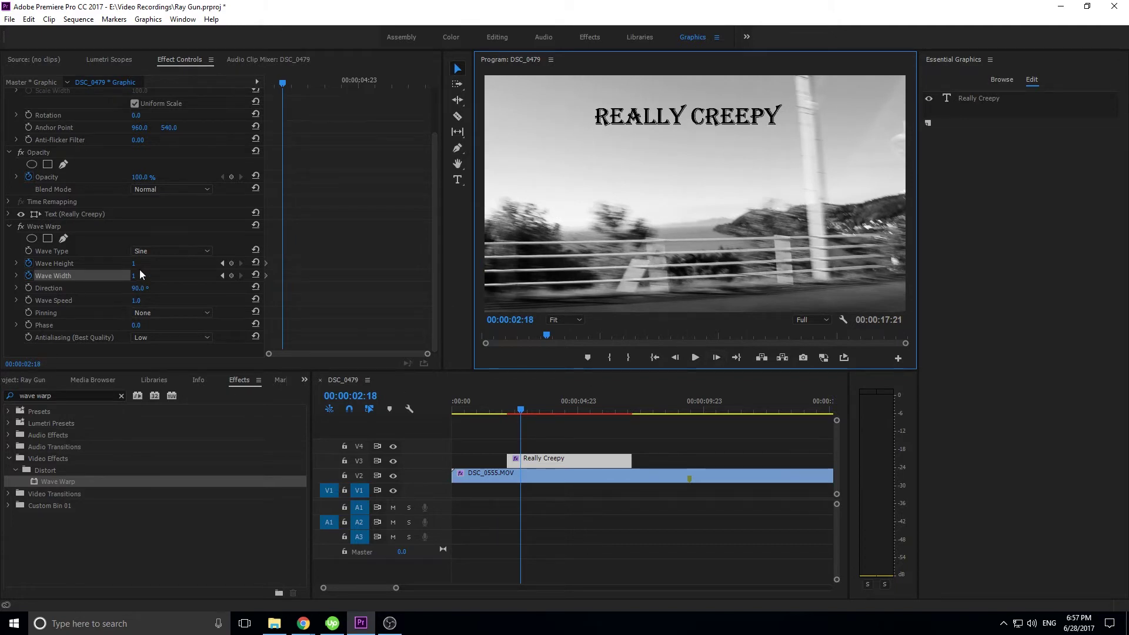
- Keyframe heavy warp (height 172, width 10) with the Noise wave type and a tilted direction
mouse_move(134, 263)
left_mouse_down()
mouse_move(235, 263)
mouse_move(140, 275)
left_mouse_up()
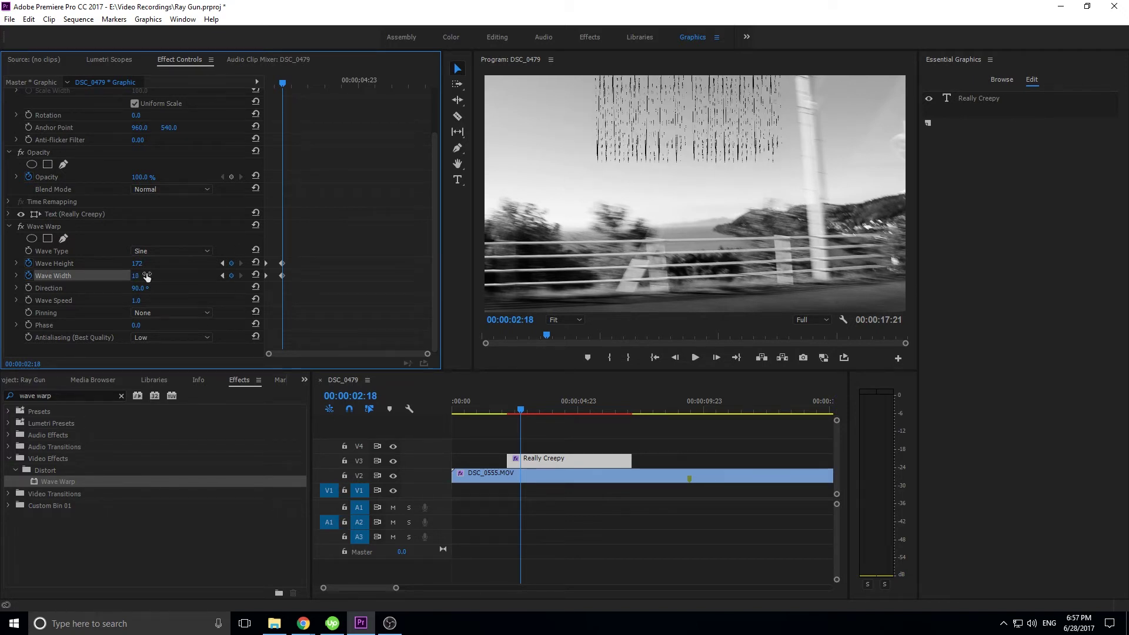
left_click(169, 251)
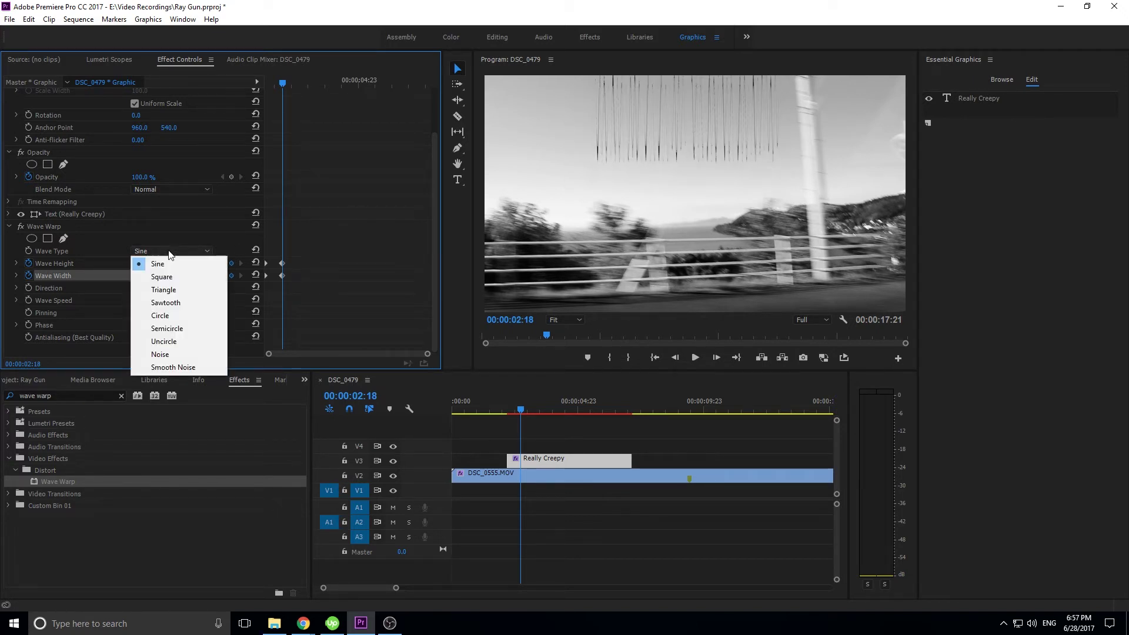
left_click(189, 355)
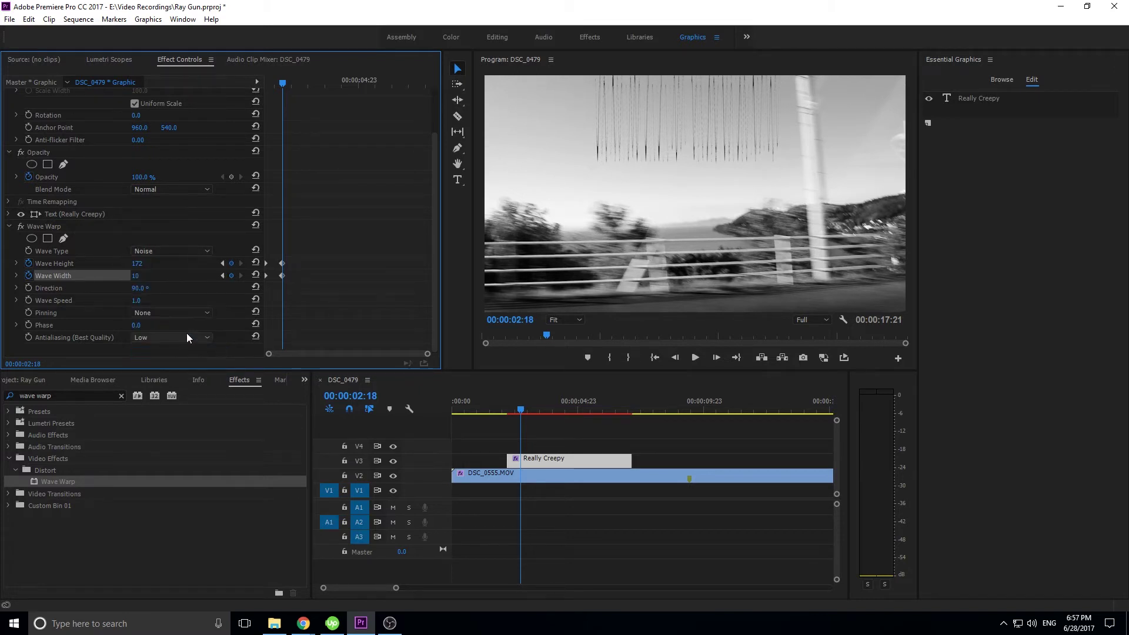
left_click(174, 253)
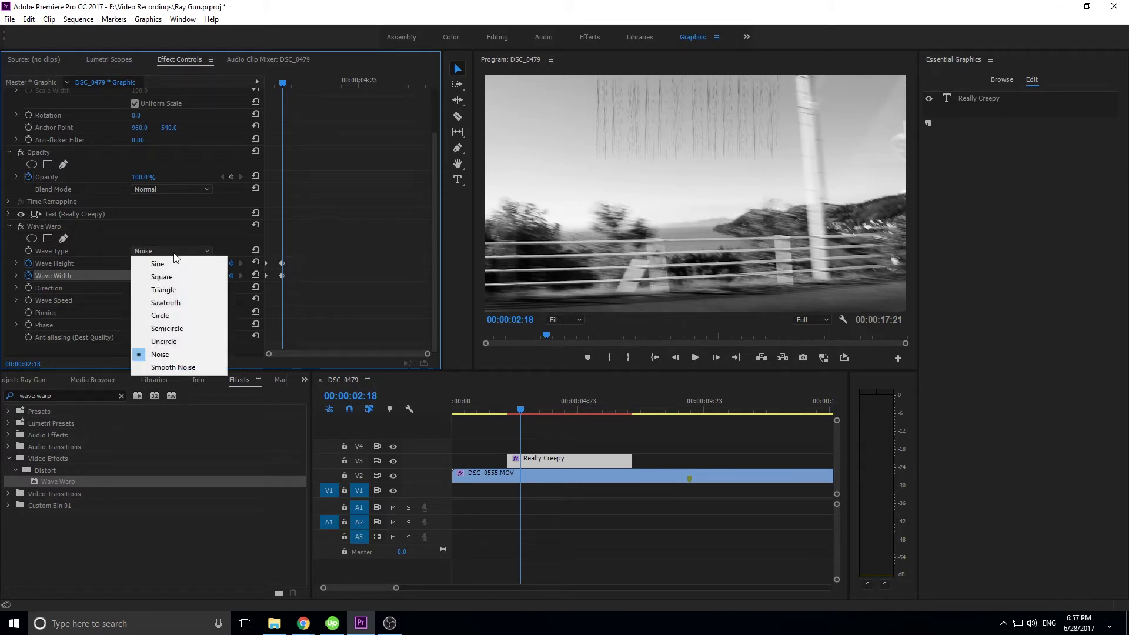
left_click(200, 367)
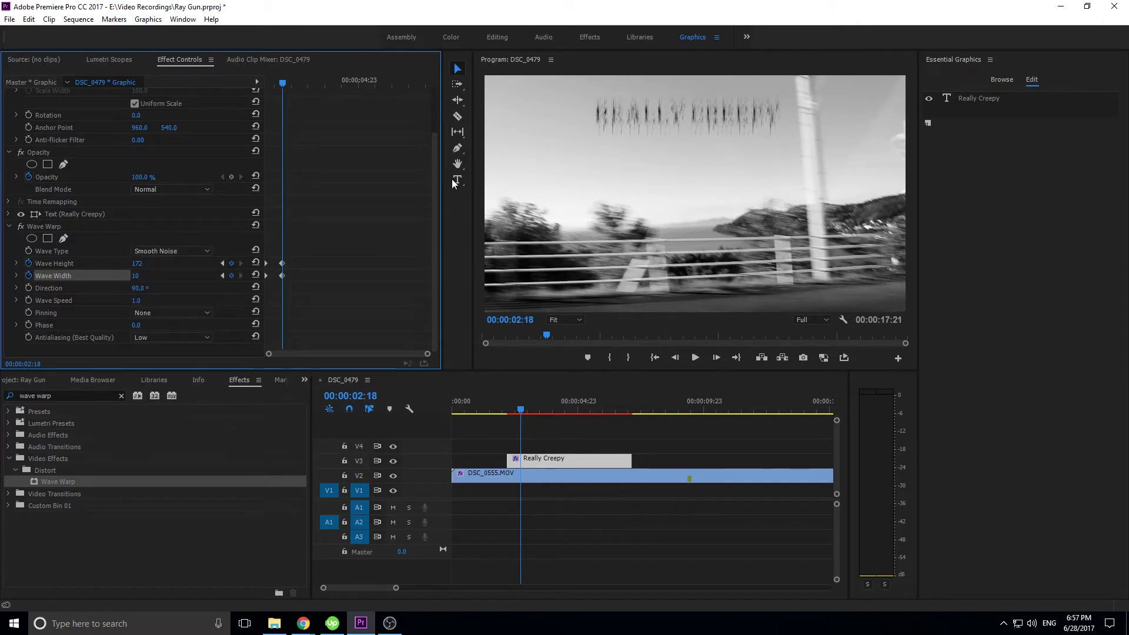
left_click(168, 253)
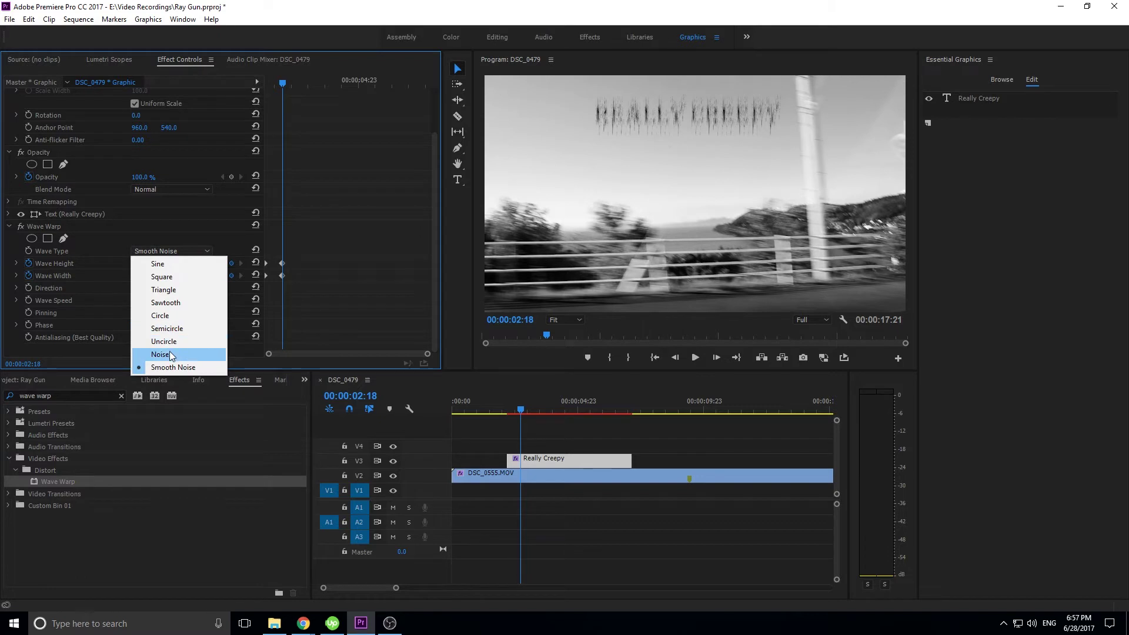
left_click(169, 351)
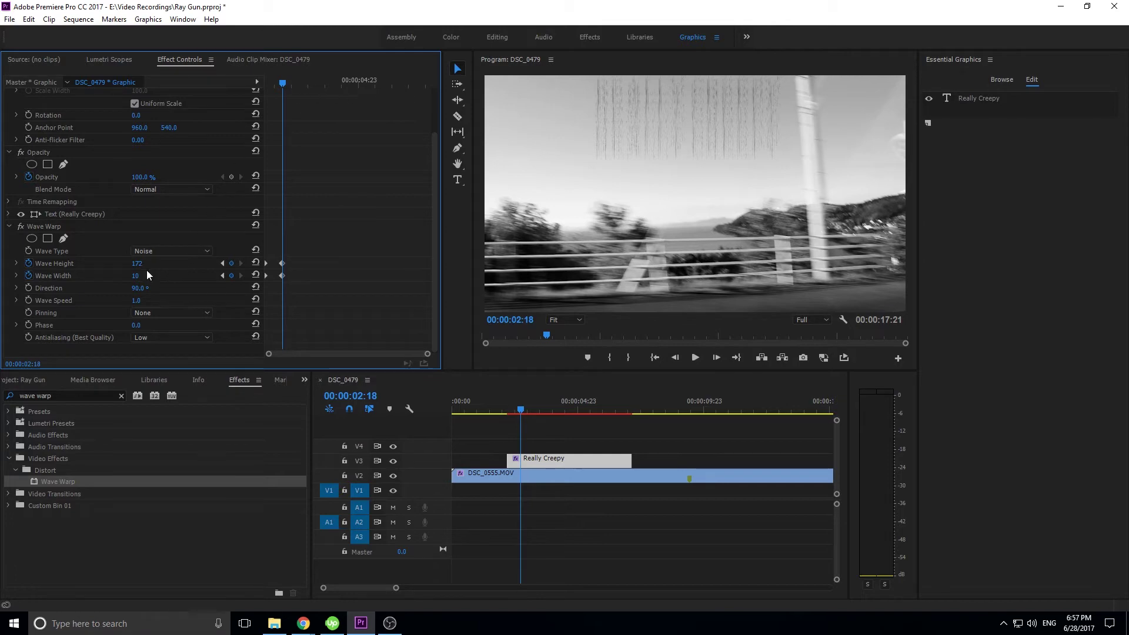
mouse_move(152, 287)
left_mouse_down()
mouse_move(193, 287)
mouse_move(154, 290)
left_mouse_up()
left_click_drag(279, 86, 259, 88)
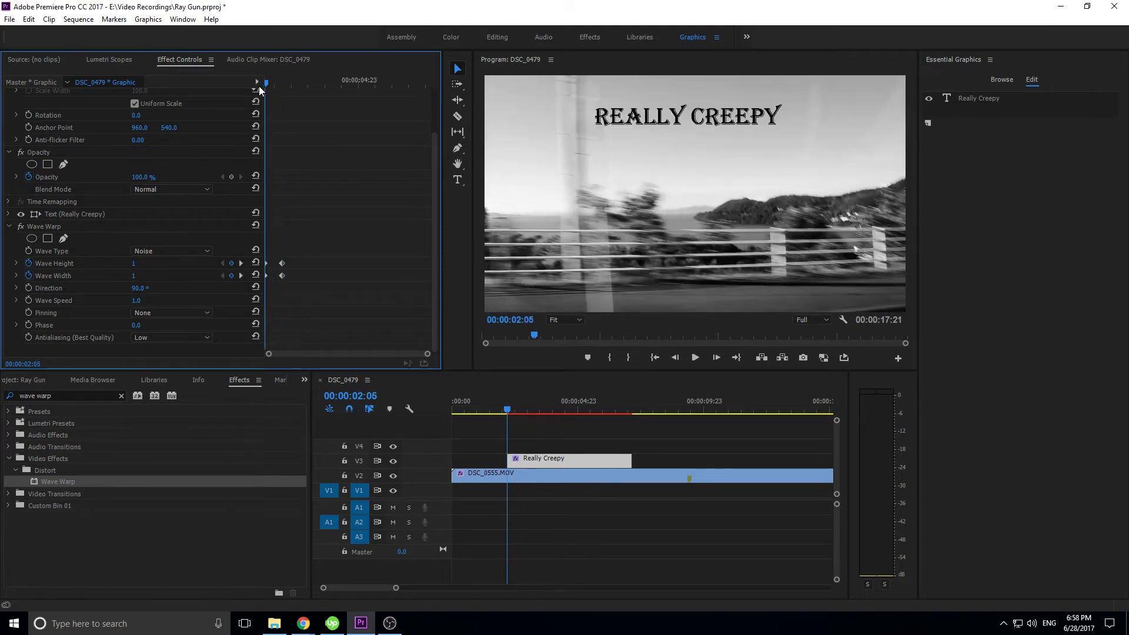
- Keyframe Opacity from 0% at the clip start to 100% at 00:00:02:18 and preview the fade-in
left_click_drag(139, 178, 88, 178)
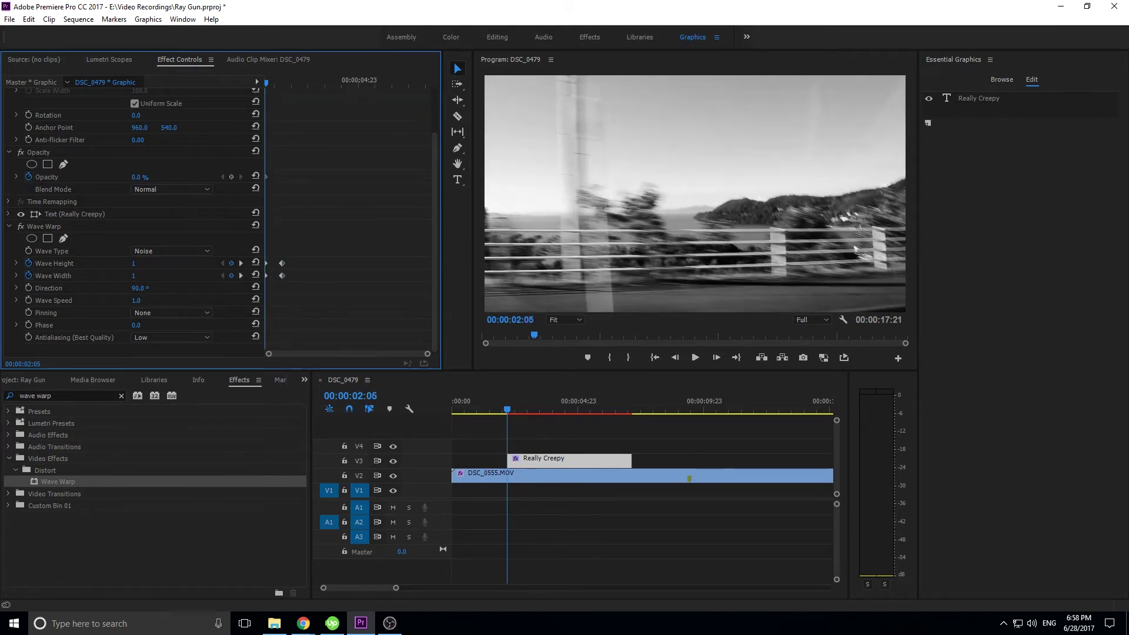
left_click_drag(281, 83, 283, 87)
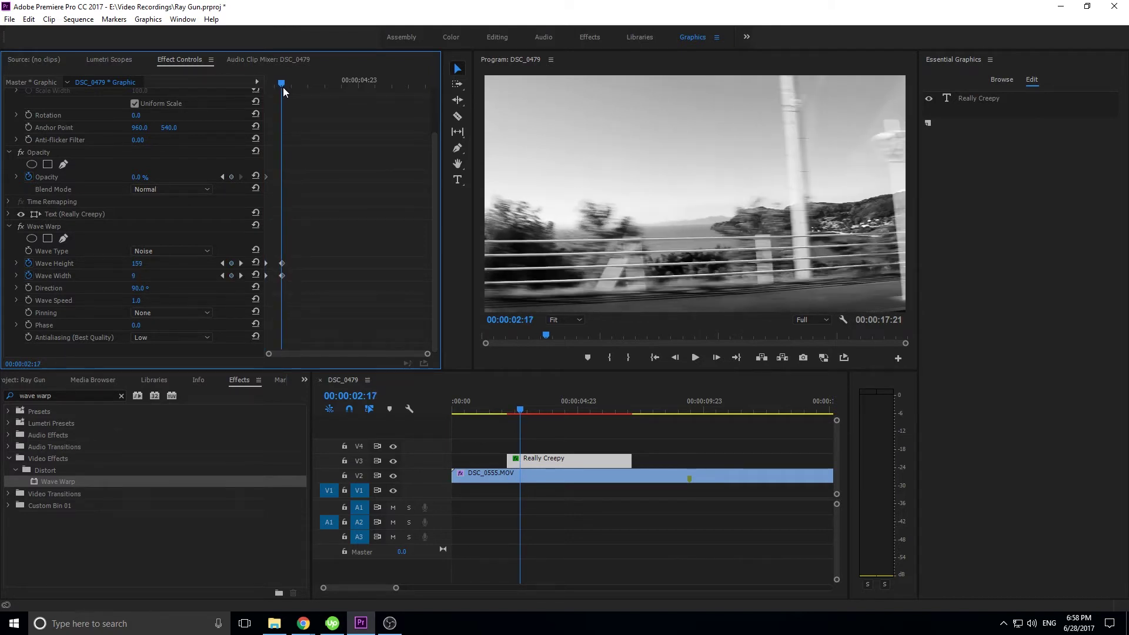
left_click(717, 357)
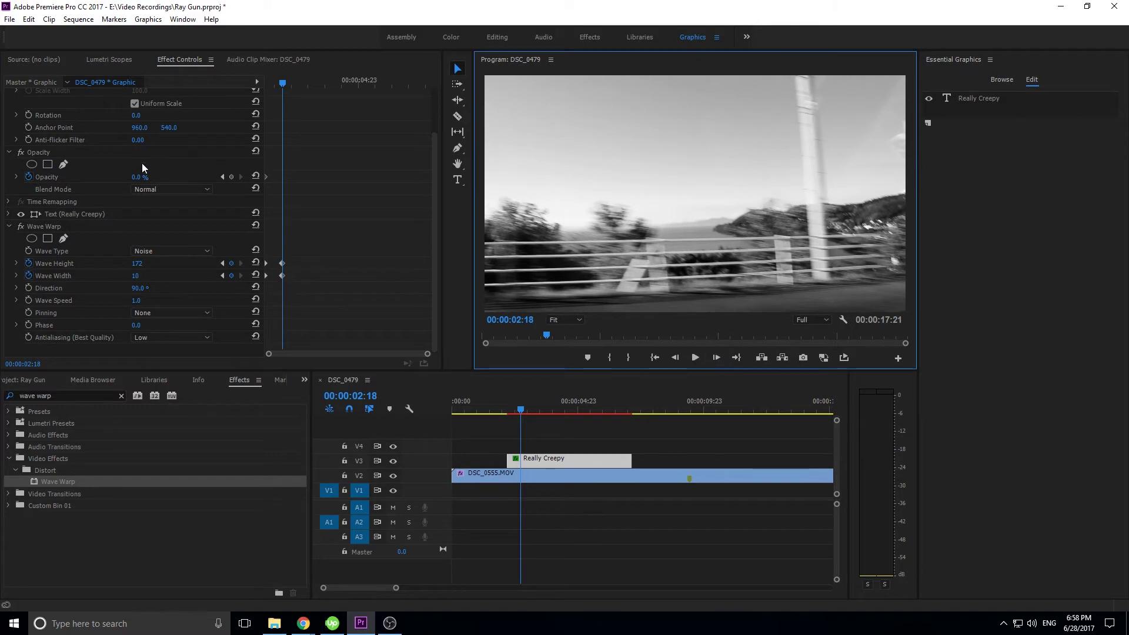
left_click_drag(136, 177, 194, 177)
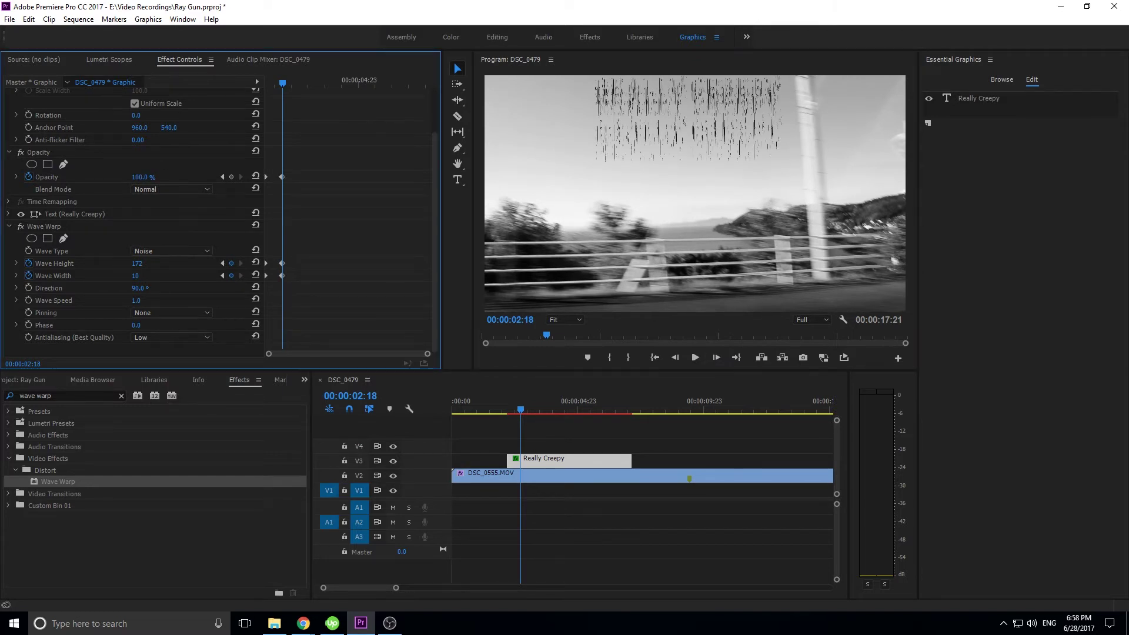
left_click(511, 411)
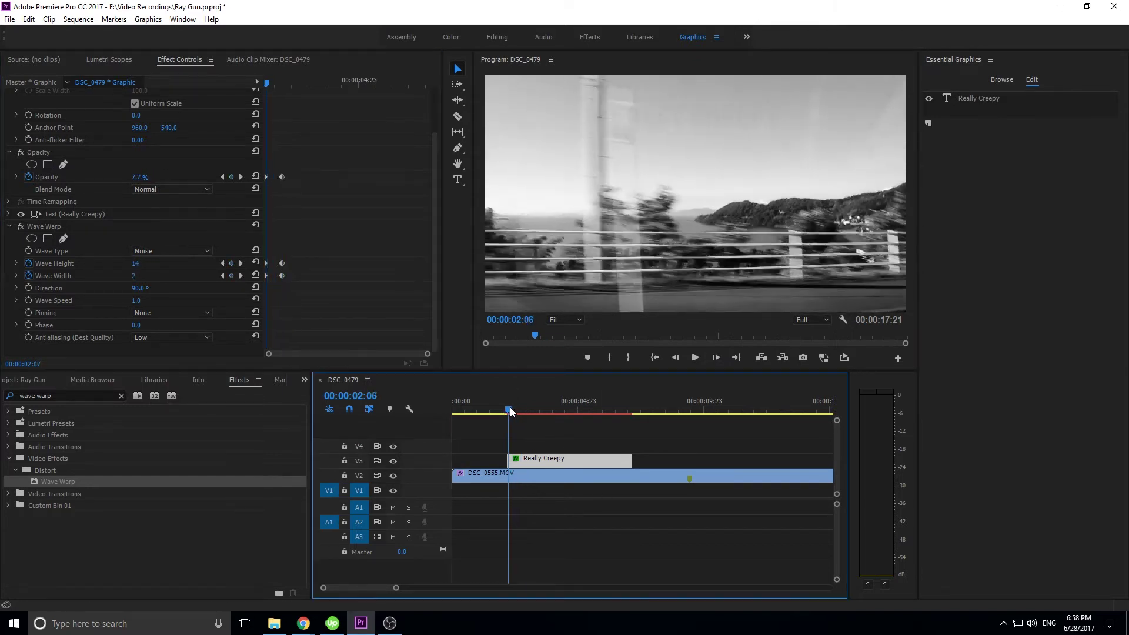
key("space")
left_click_drag(517, 412, 514, 400)
left_click_drag(511, 403, 510, 398)
- Drag the Wave Height/Width keyframes so the heavy warp resolves into clean lettering
left_click(262, 265)
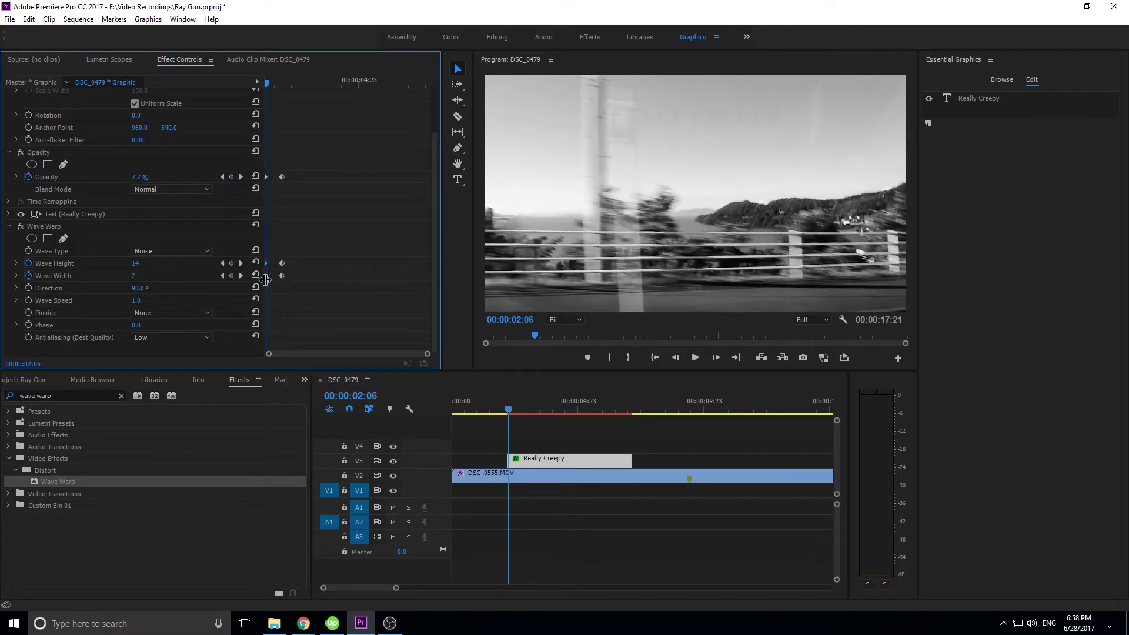
mouse_move(269, 272)
left_mouse_down()
mouse_move(304, 265)
mouse_move(268, 265)
mouse_move(282, 269)
left_mouse_up()
left_click(272, 86)
left_click_drag(272, 86, 296, 273)
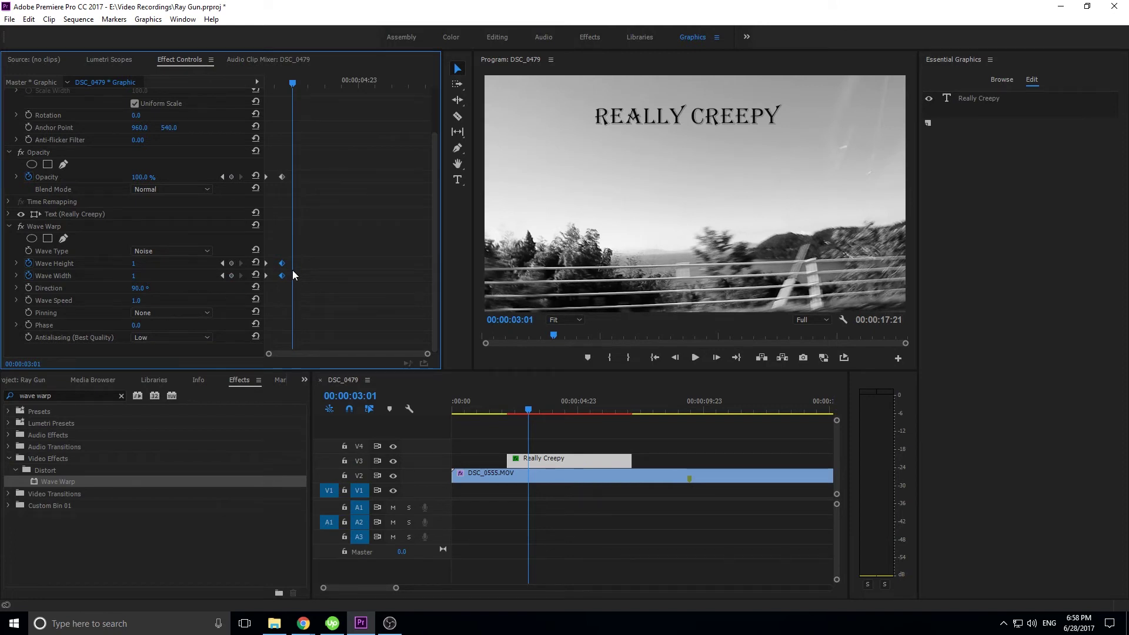
- Paste the Wave Height/Width keyframes at 00:00:04:00 so the title warps out again
left_click_drag(298, 86, 327, 96)
key("space")
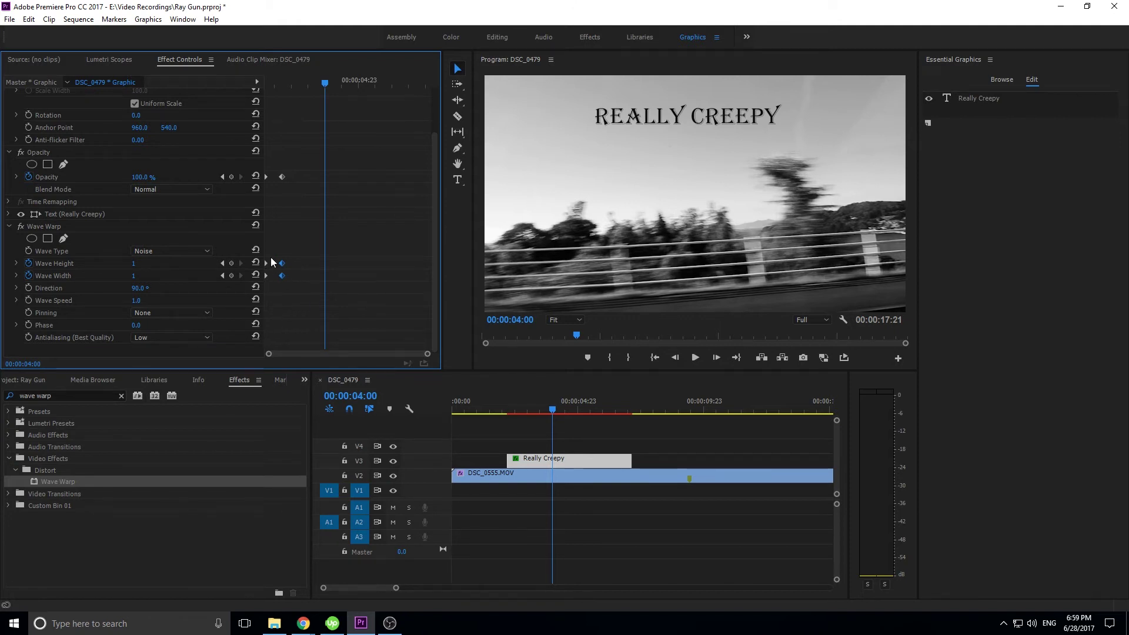
left_click_drag(301, 254, 280, 293)
key("ctrl+v")
left_click_drag(330, 85, 341, 83)
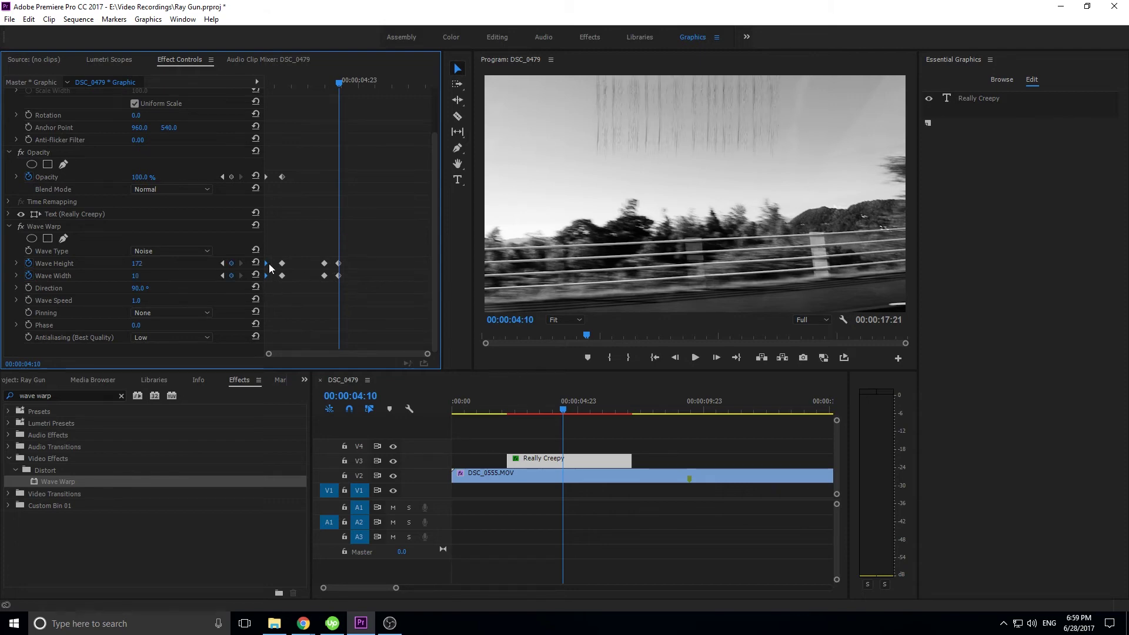
mouse_move(339, 83)
left_mouse_down()
mouse_move(325, 84)
mouse_move(352, 87)
mouse_move(324, 83)
left_mouse_up()
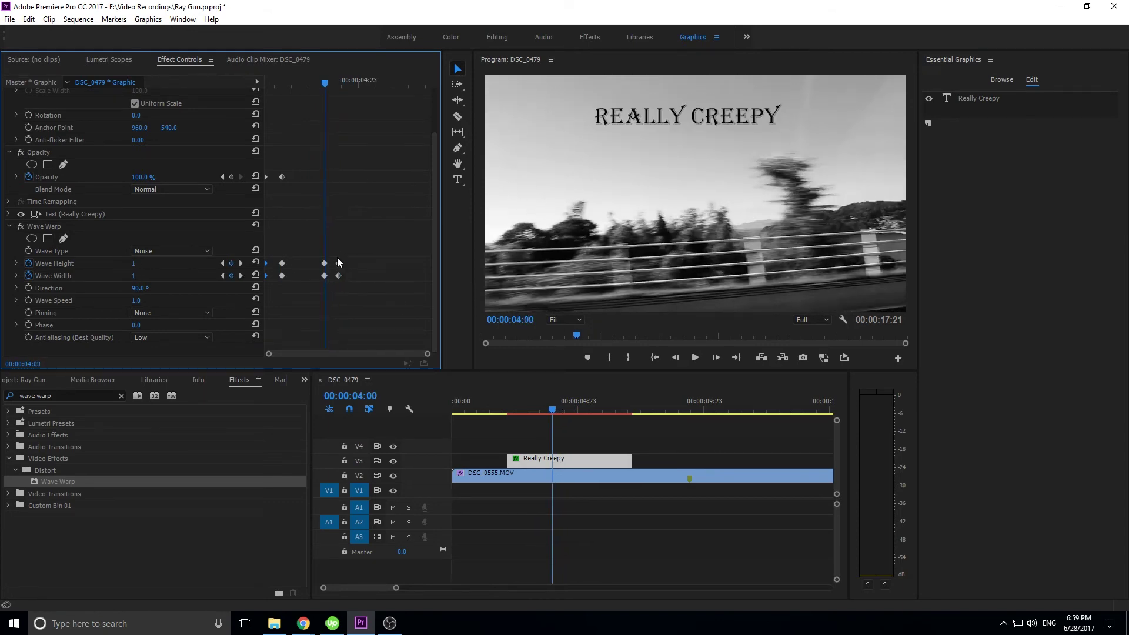
mouse_move(359, 260)
left_mouse_down()
mouse_move(335, 294)
mouse_move(345, 264)
left_mouse_up()
- Keyframe Opacity at 100% at 00:00:04:00 and 0% at the warp-out end, then preview
left_click(232, 178)
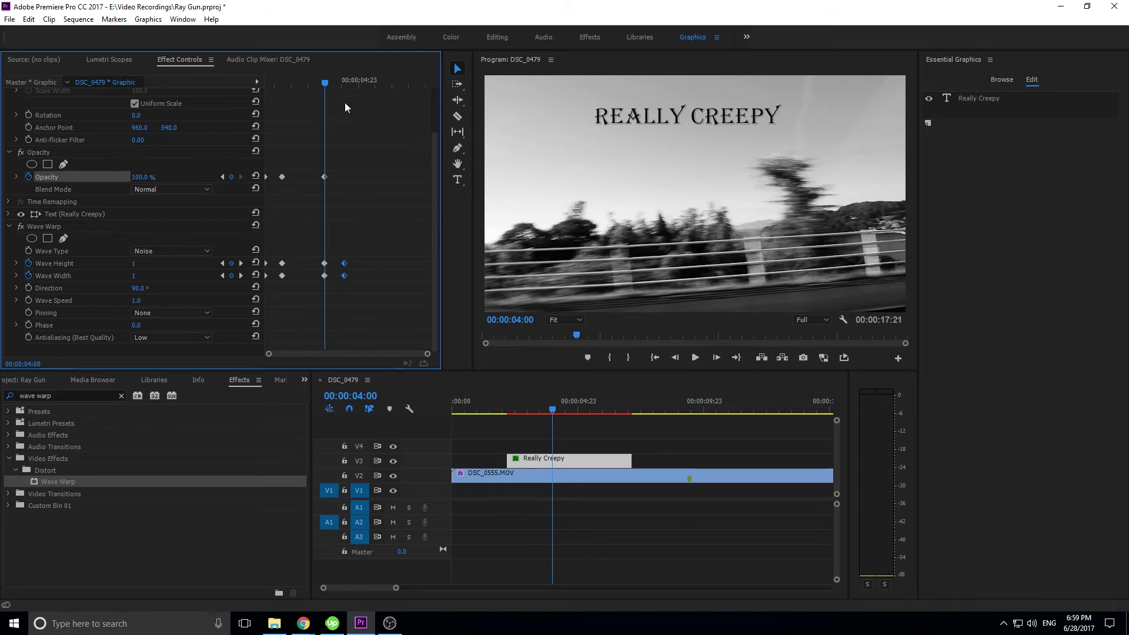
left_click(348, 81)
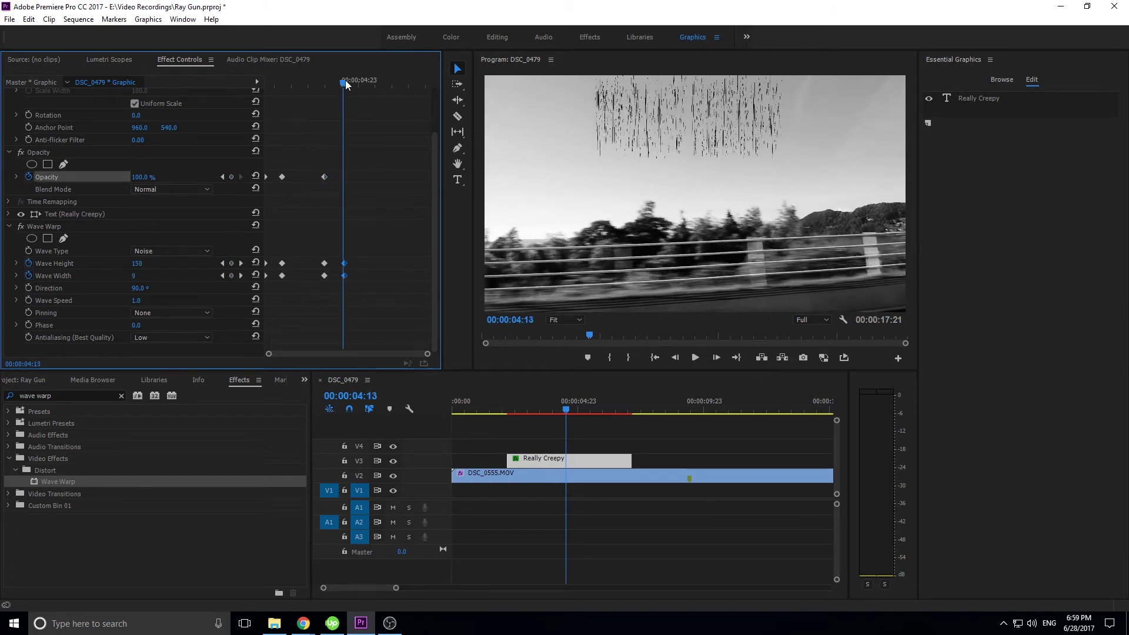
left_click_drag(150, 176, 89, 176)
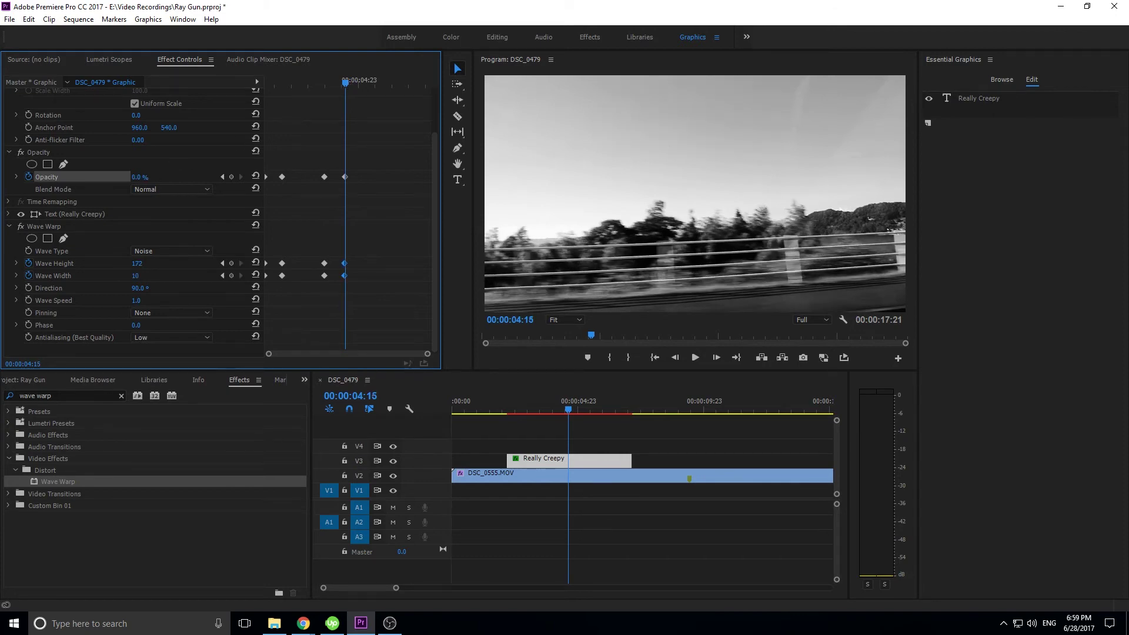
left_click(394, 214)
left_click_drag(344, 84, 197, 79)
key("space")
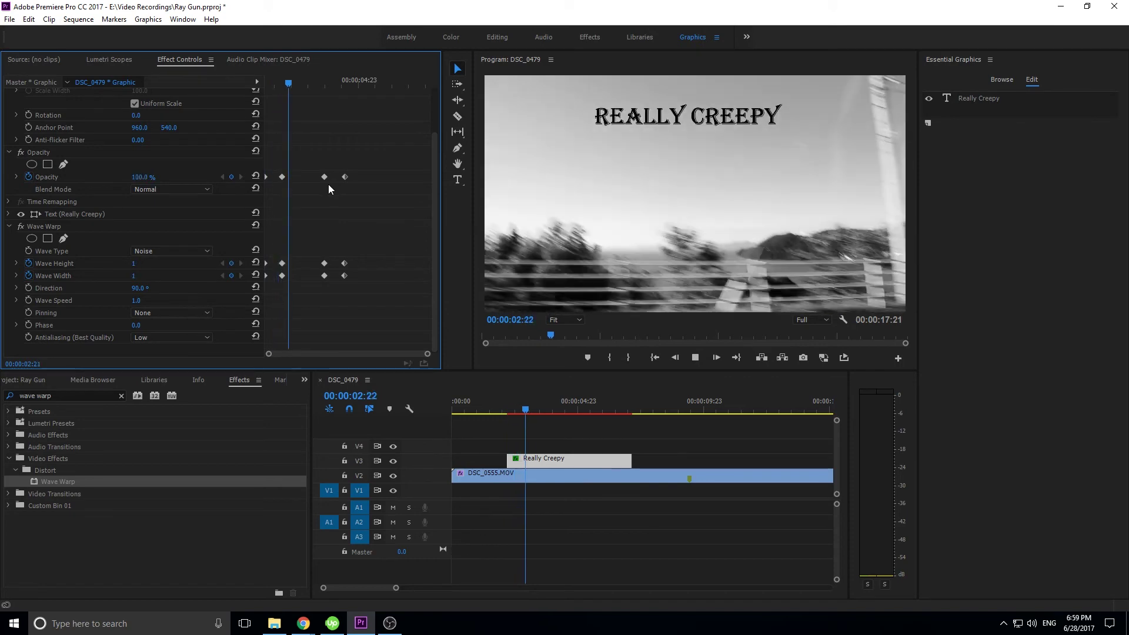
key("space")
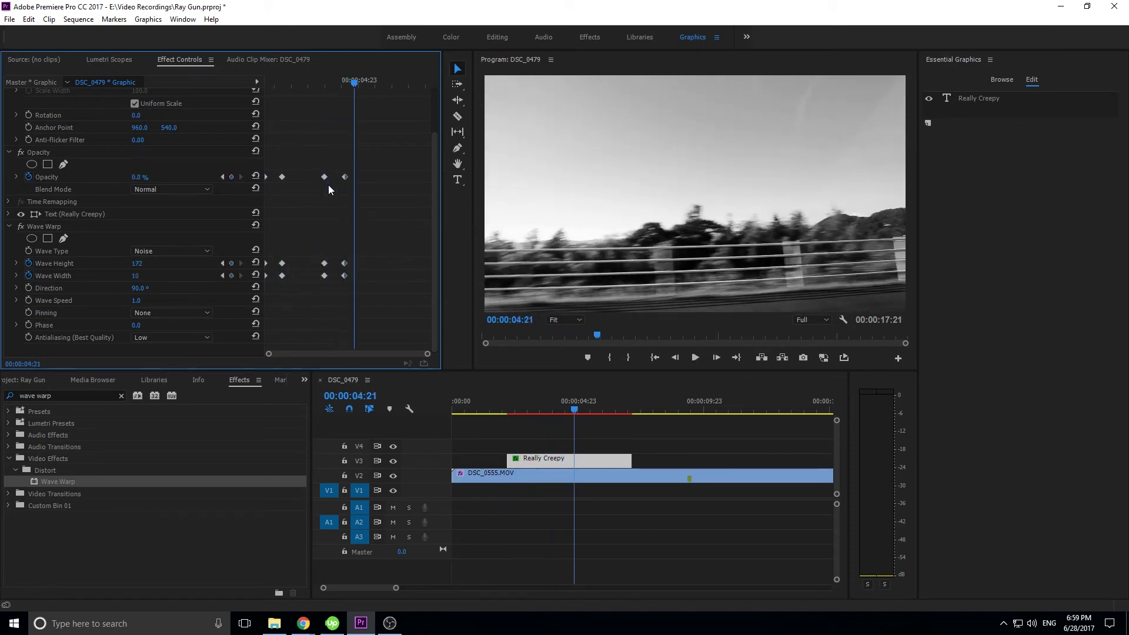
- Move the fade-in end keyframes closer to the clip start and replay the tightened animation
left_click_drag(366, 156, 333, 269)
left_click_drag(287, 154, 266, 307)
left_click_drag(286, 267, 276, 267)
key("Up")
key("space")
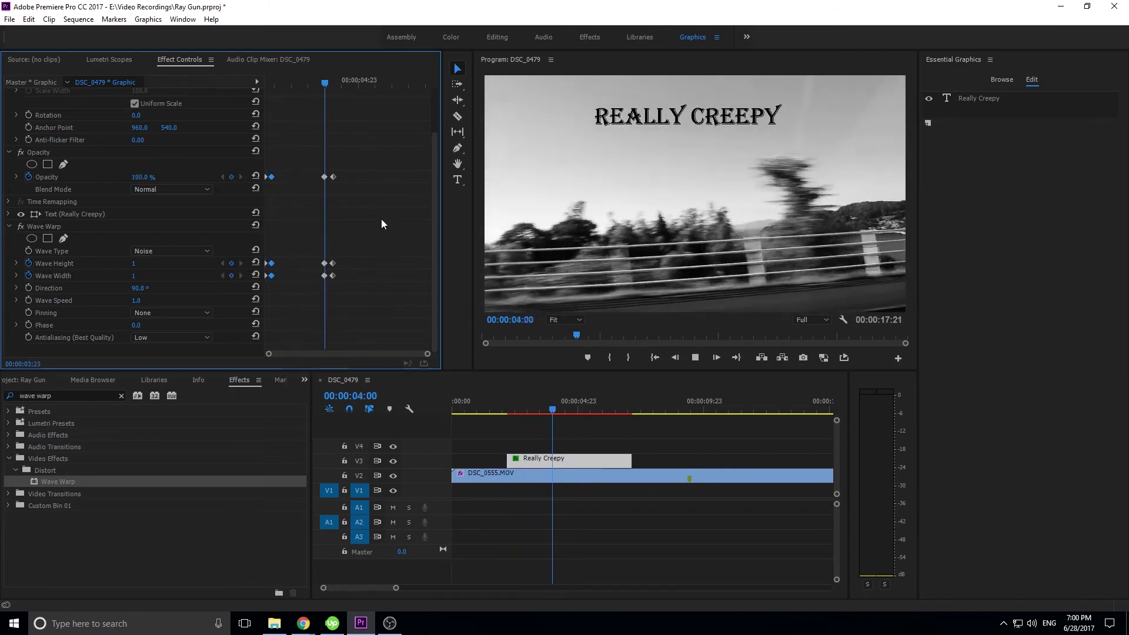
left_click_drag(340, 81, 260, 109)
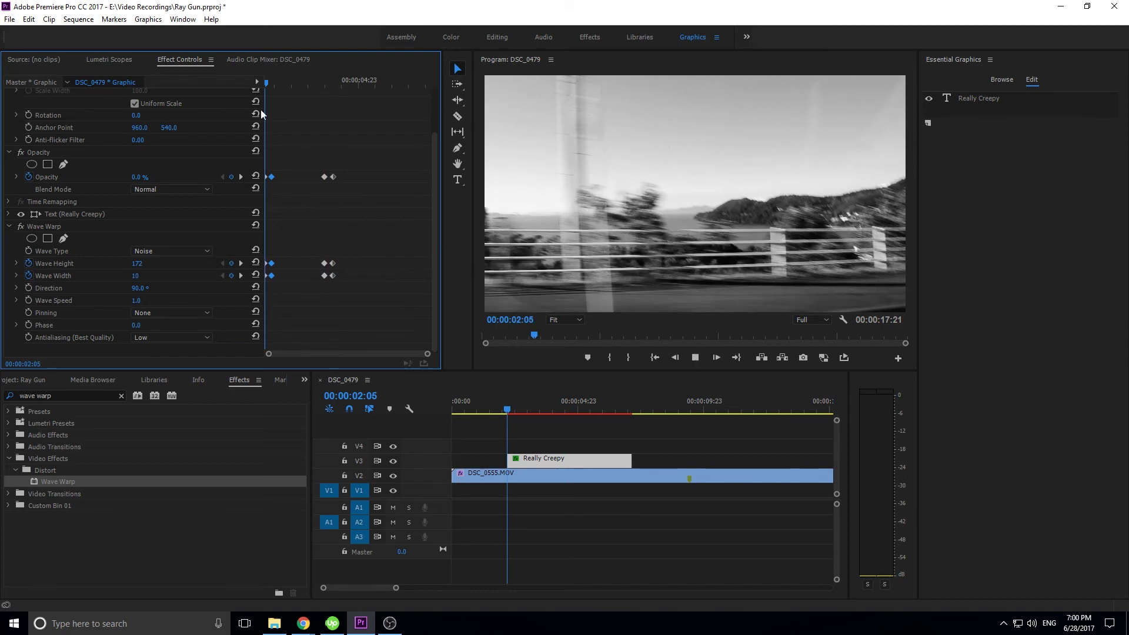
key("space")
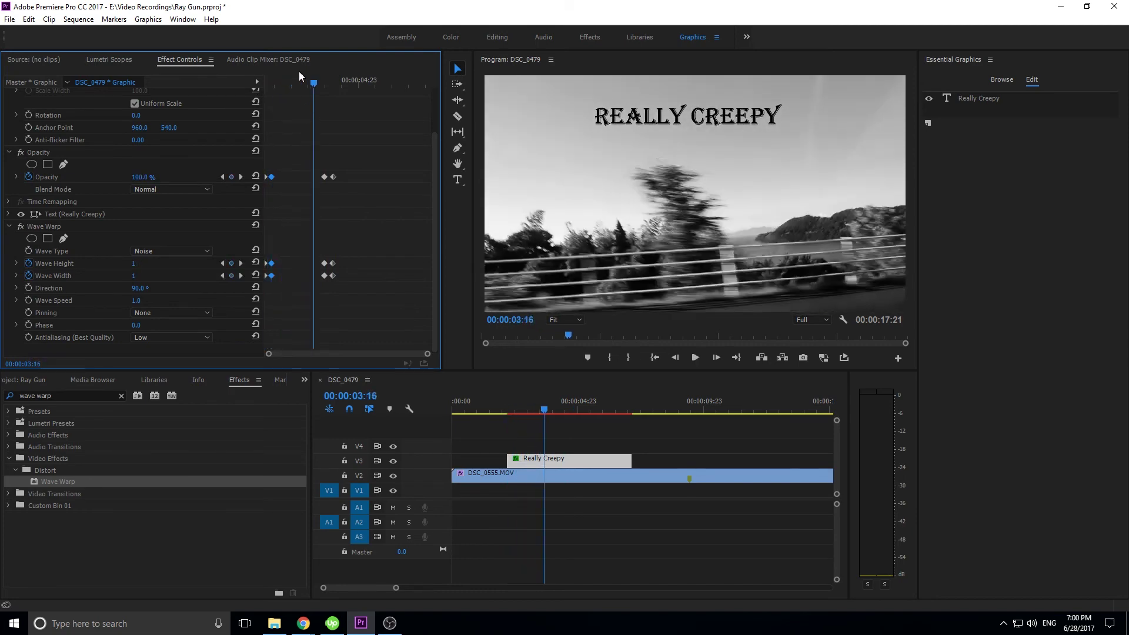
mouse_move(271, 83)
left_mouse_down()
mouse_move(294, 85)
mouse_move(266, 90)
left_mouse_up()
key("space")
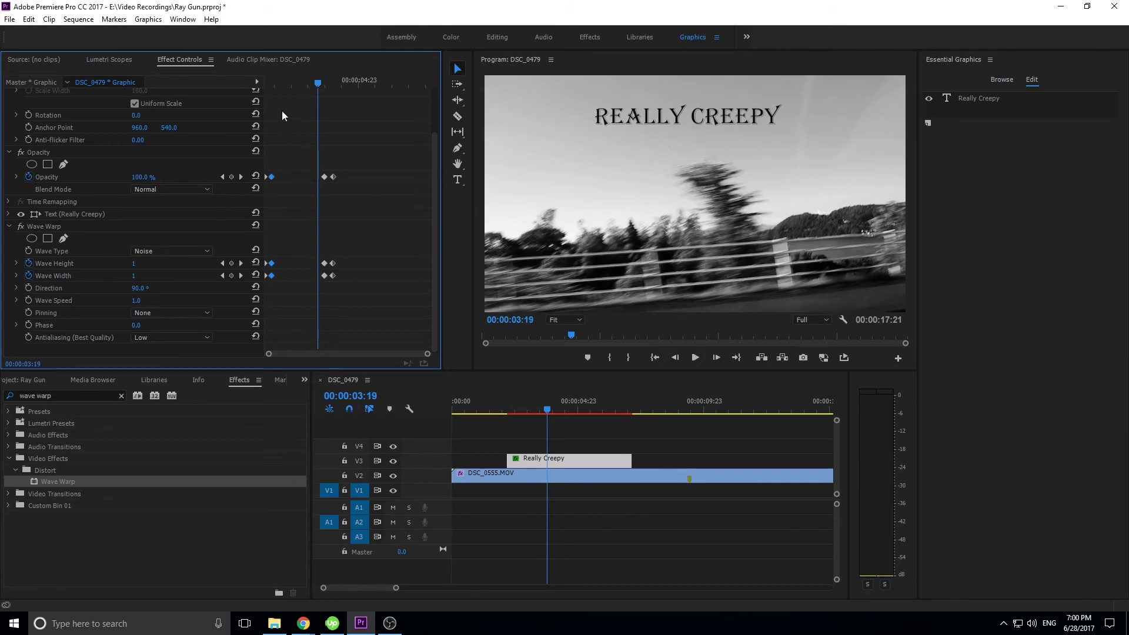
left_click(274, 79)
left_click_drag(275, 79, 275, 82)
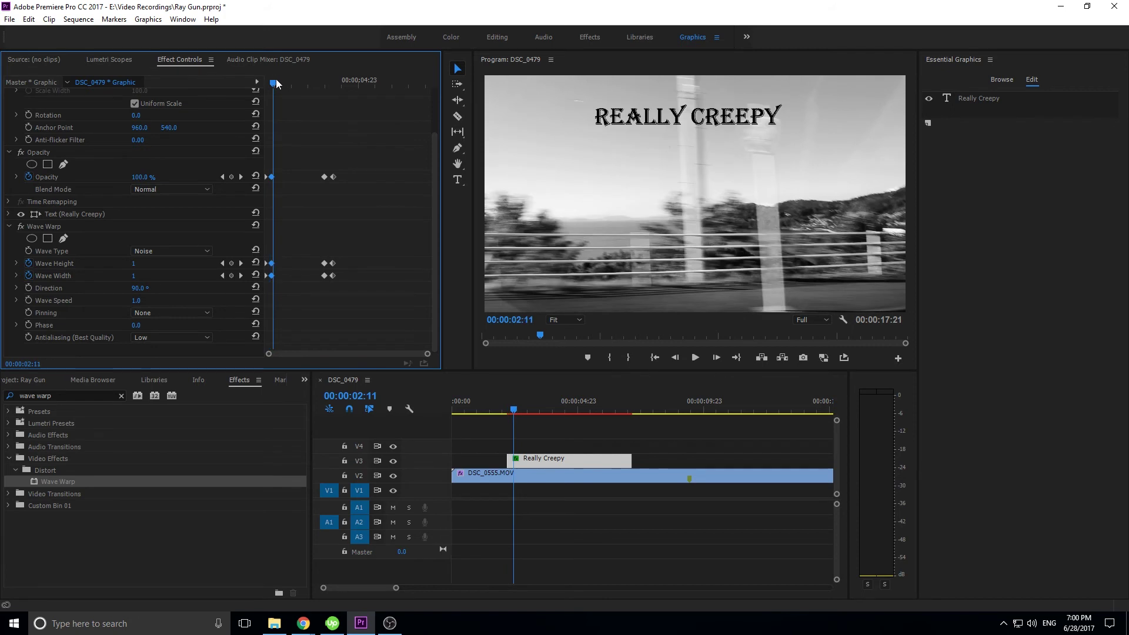
- Change the settled Wave Height keyframe from 1 to 5 and replay to check the ripple
left_click(676, 357)
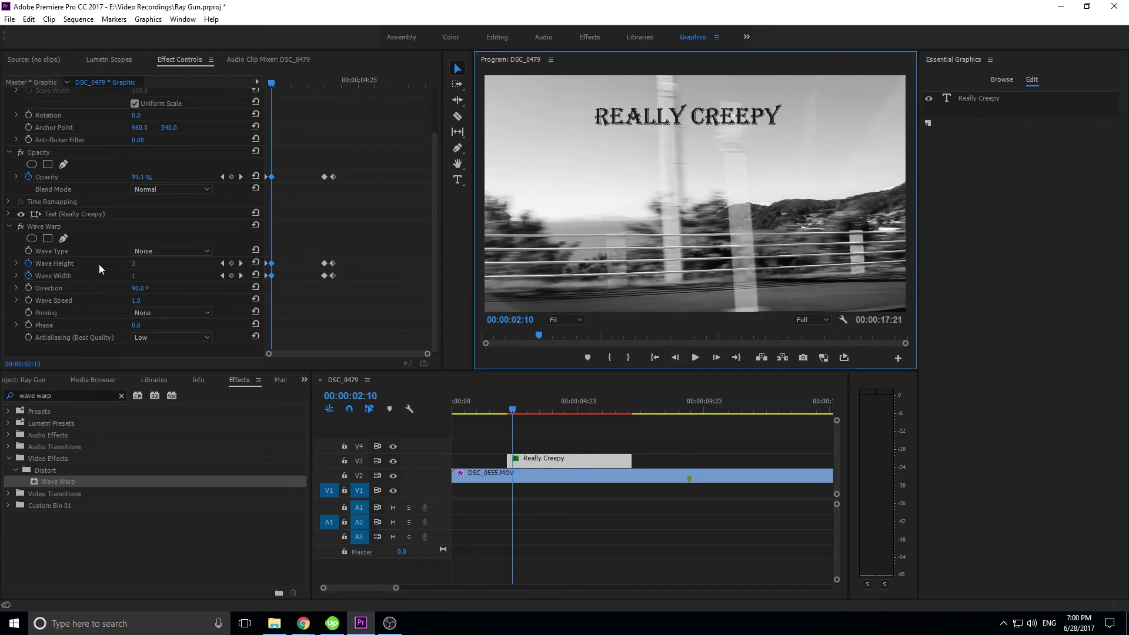
left_click(717, 357)
left_click(145, 263)
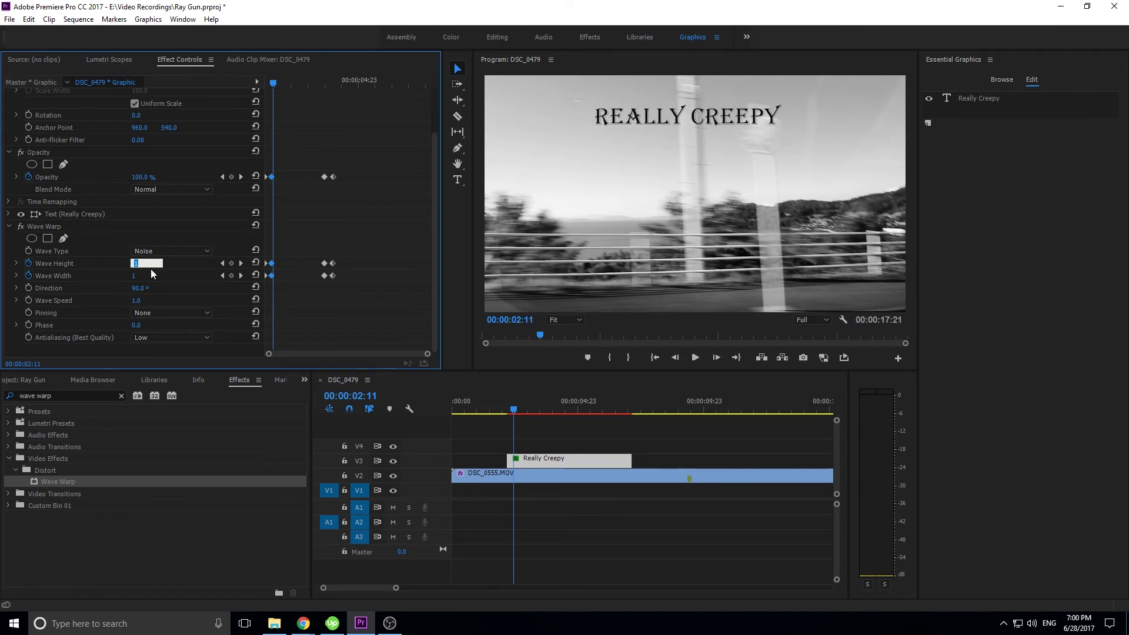
type("5")
key("Return")
left_click(327, 84)
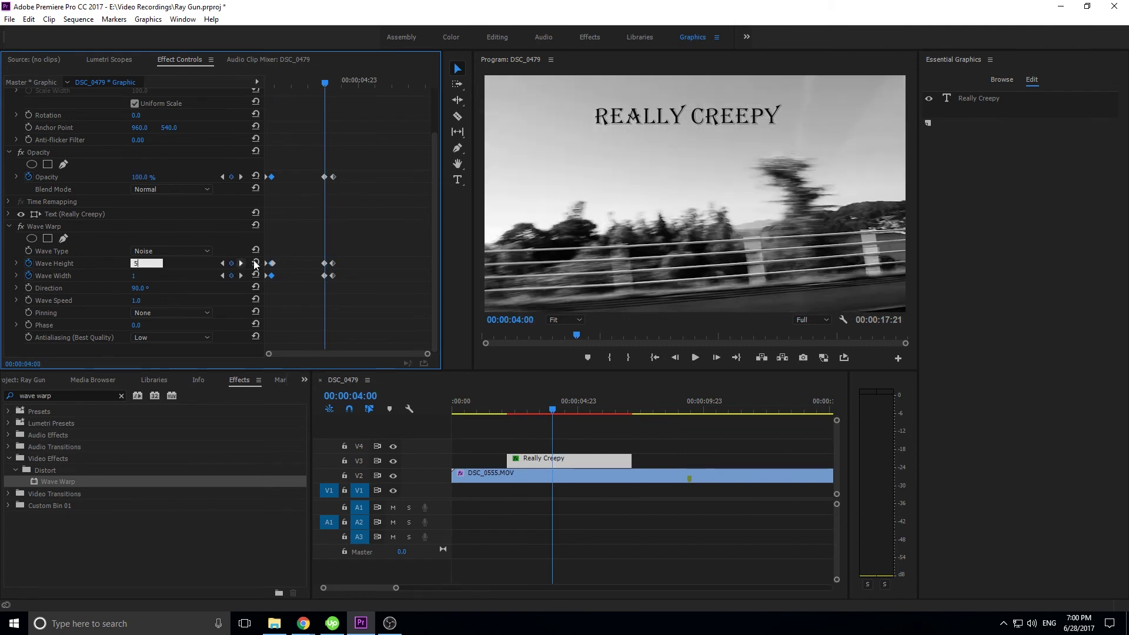
left_click_drag(296, 86, 238, 120)
key("space")
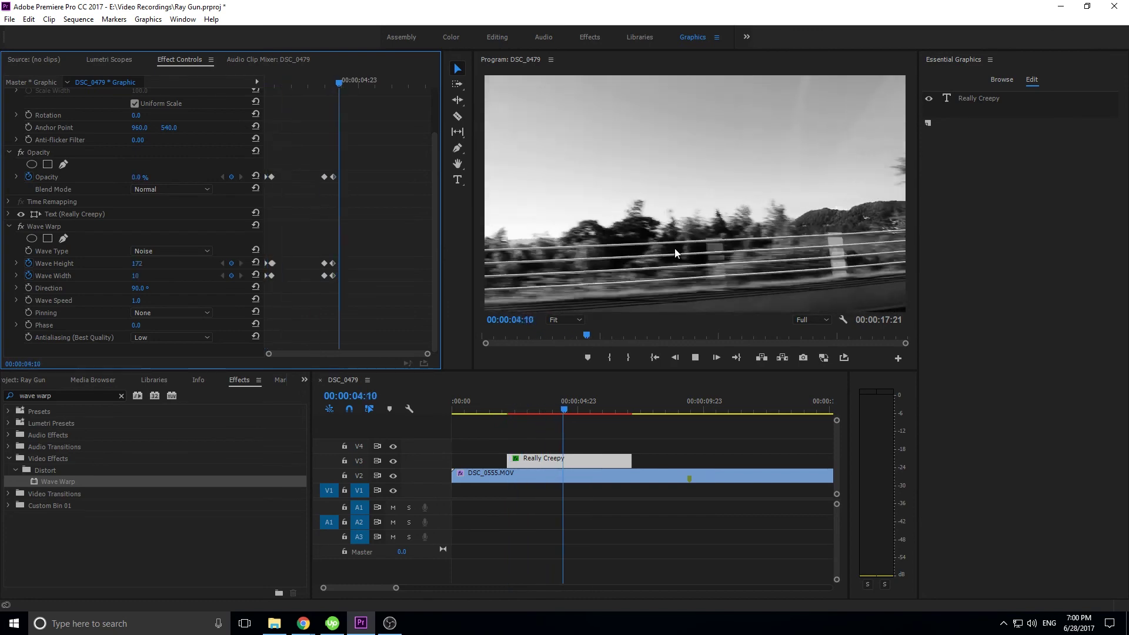
left_click_drag(323, 78, 258, 81)
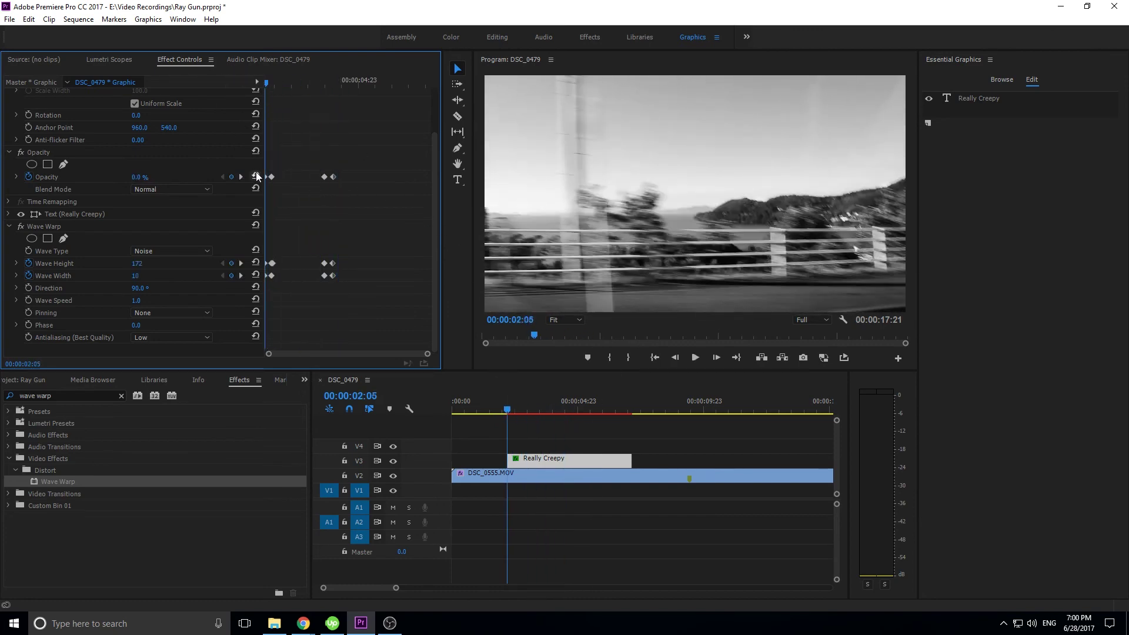
key("space")
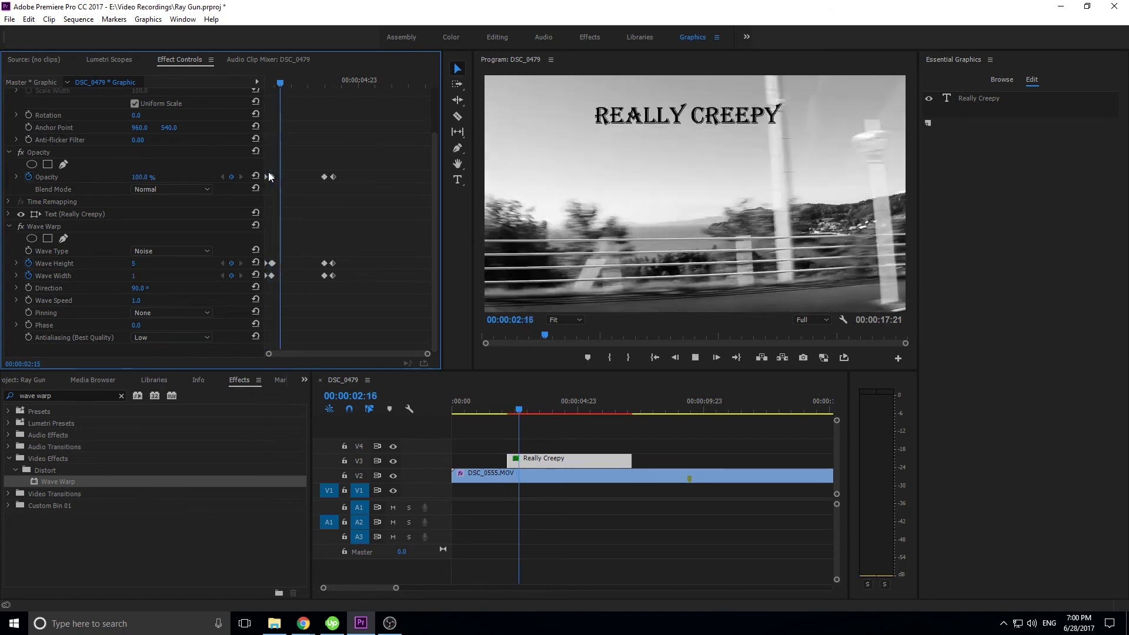
key("space")
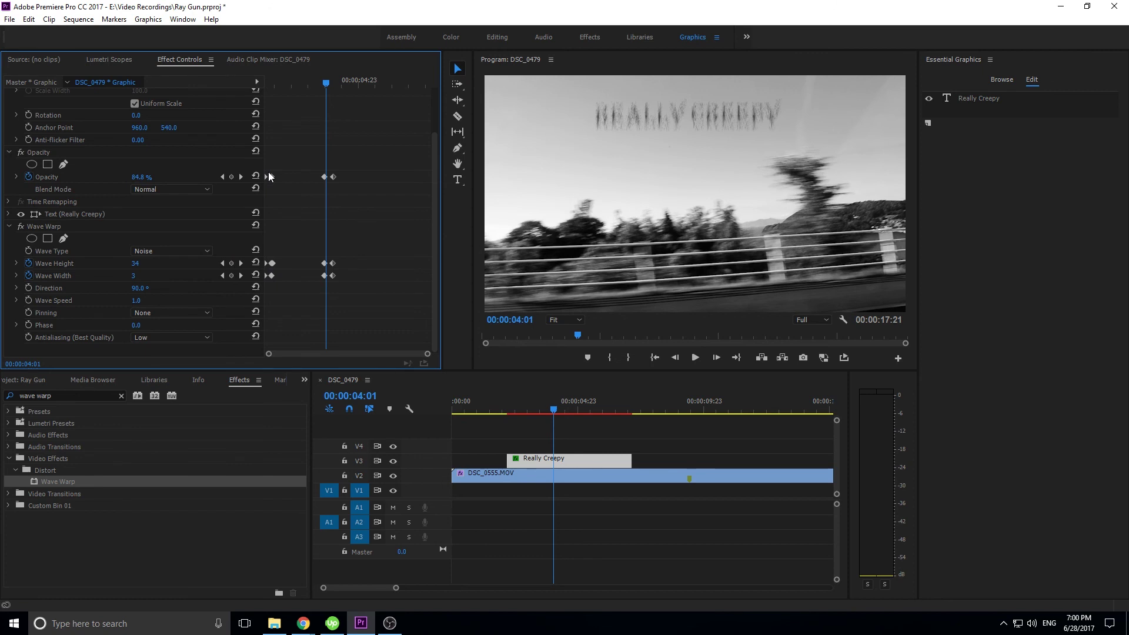
mouse_move(525, 409)
left_mouse_down()
mouse_move(511, 410)
mouse_move(556, 418)
mouse_move(496, 416)
mouse_move(515, 414)
left_mouse_up()
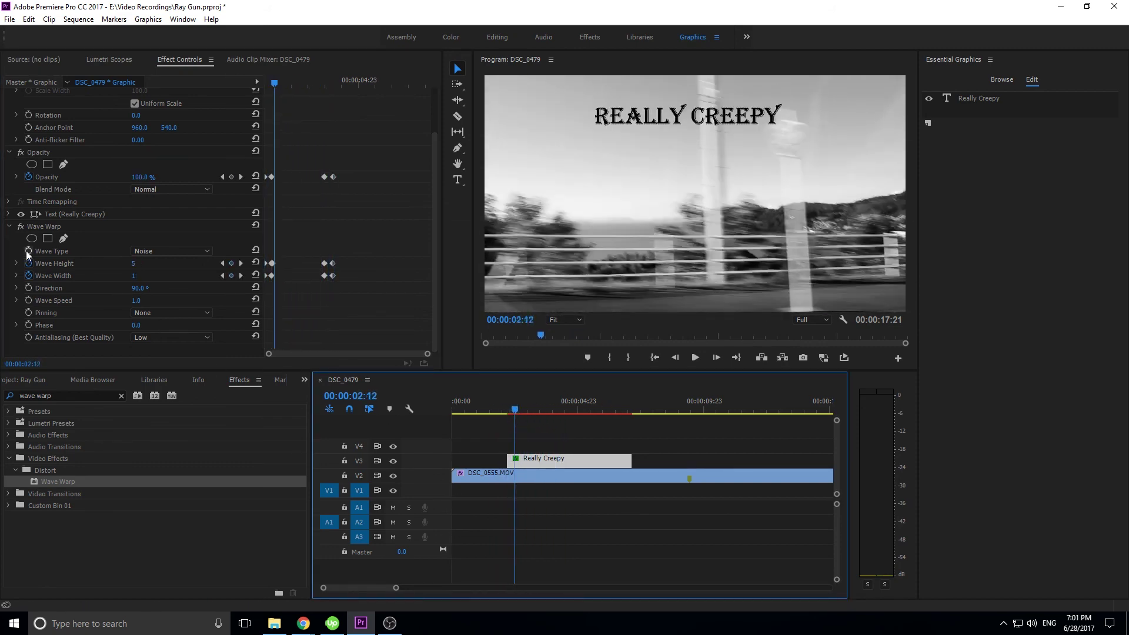